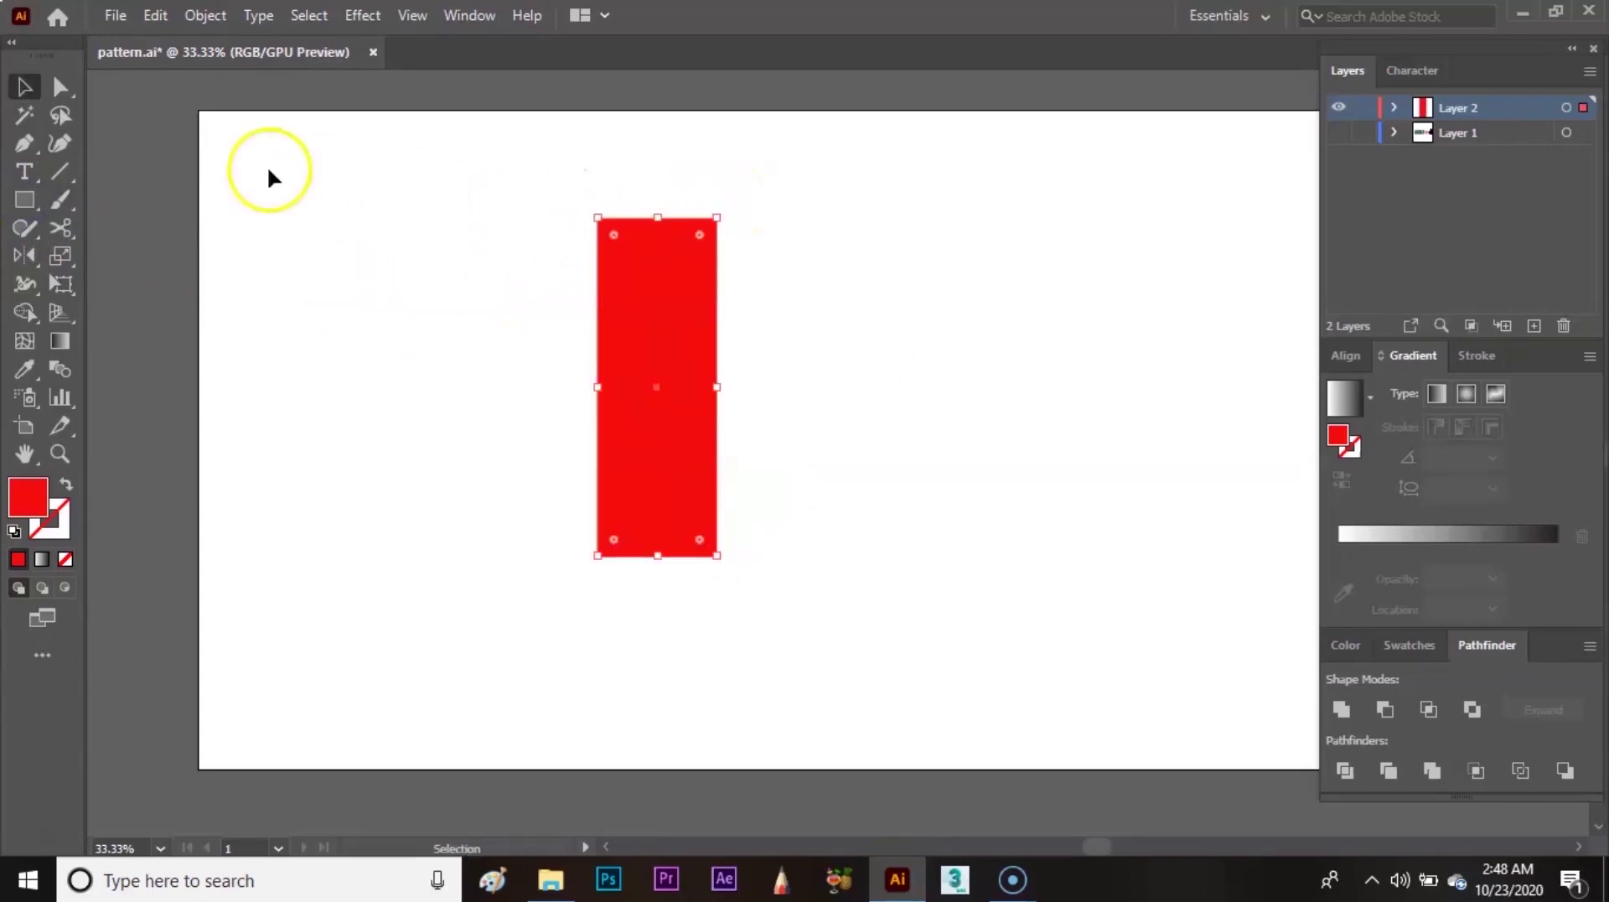
- Round the red rectangle's corners fully into a capsule and rotate the capsule clockwise so it leans to the right
left_click(61, 86)
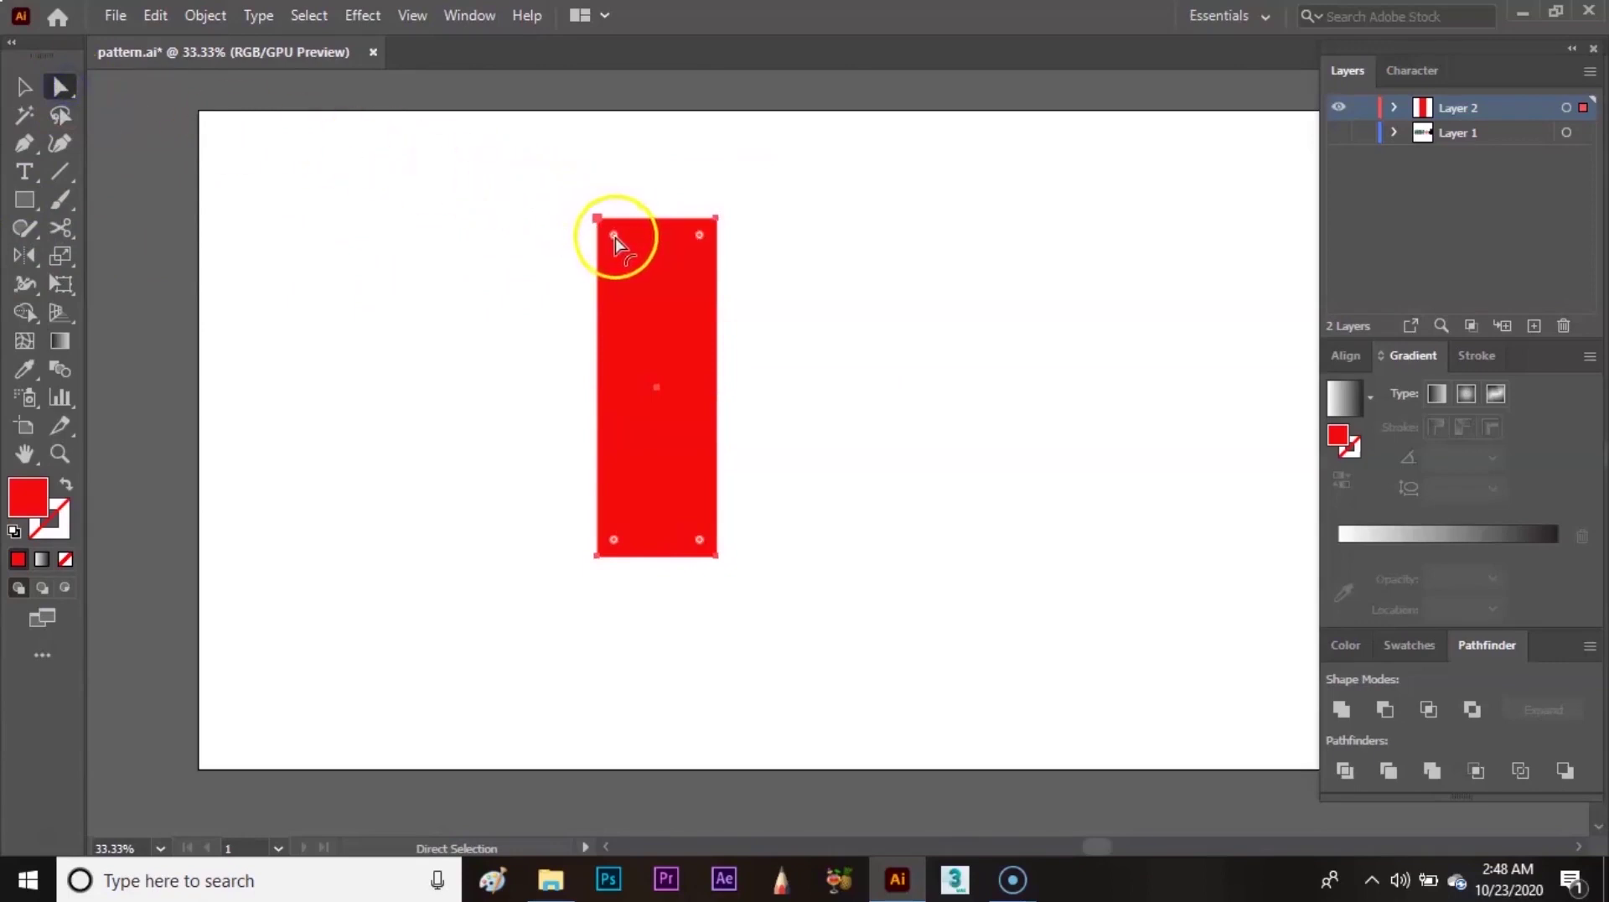
left_click_drag(614, 235, 659, 332)
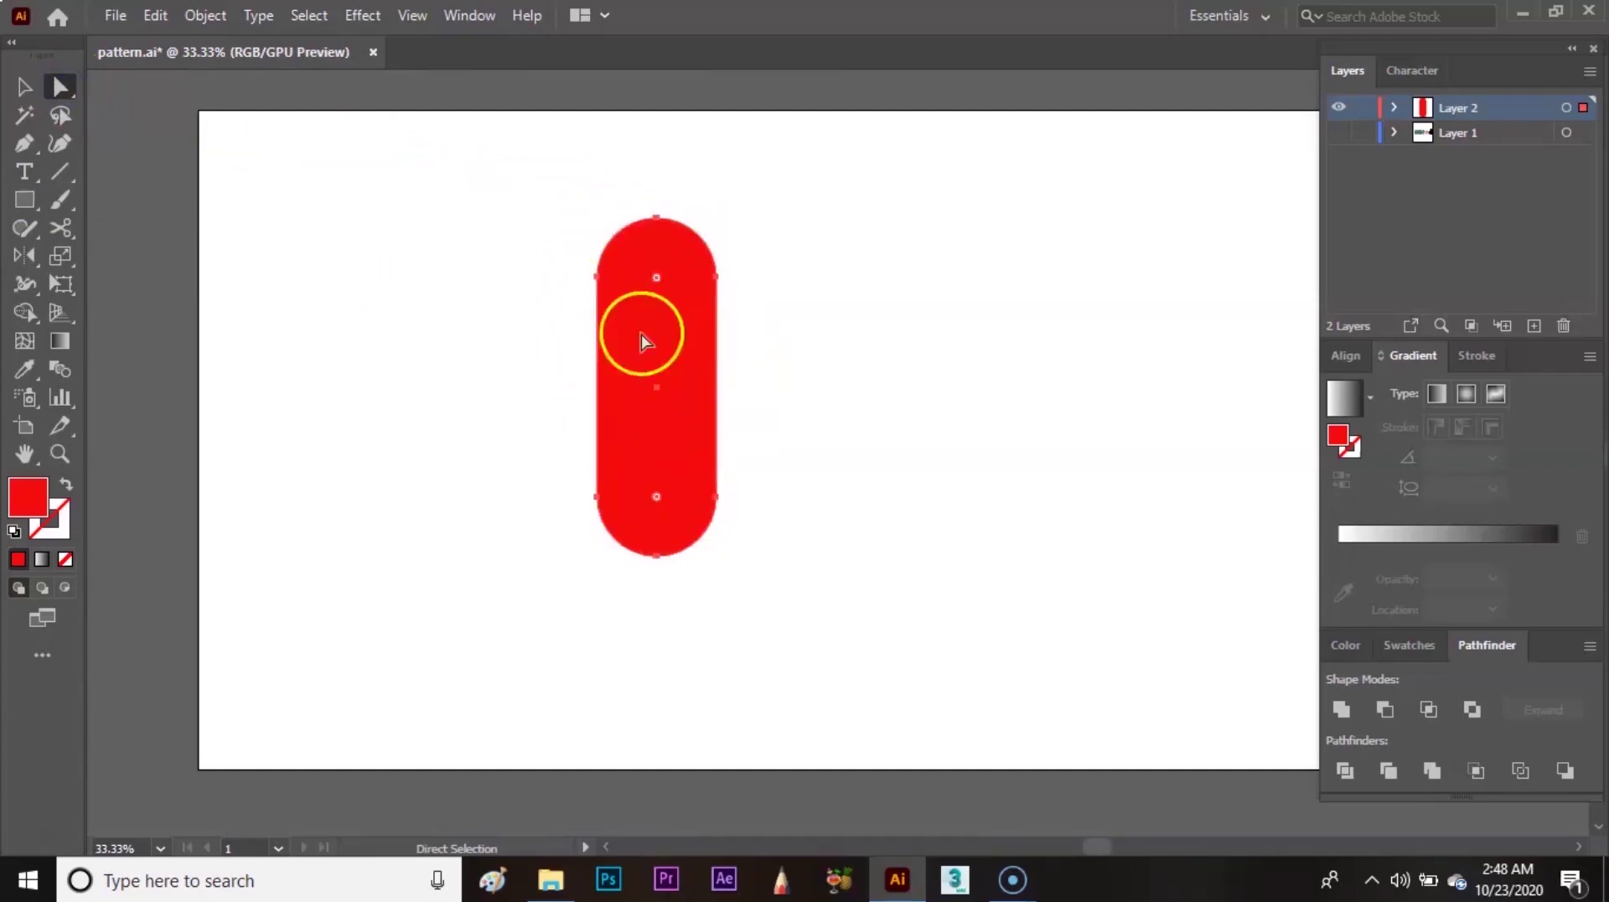
key("v")
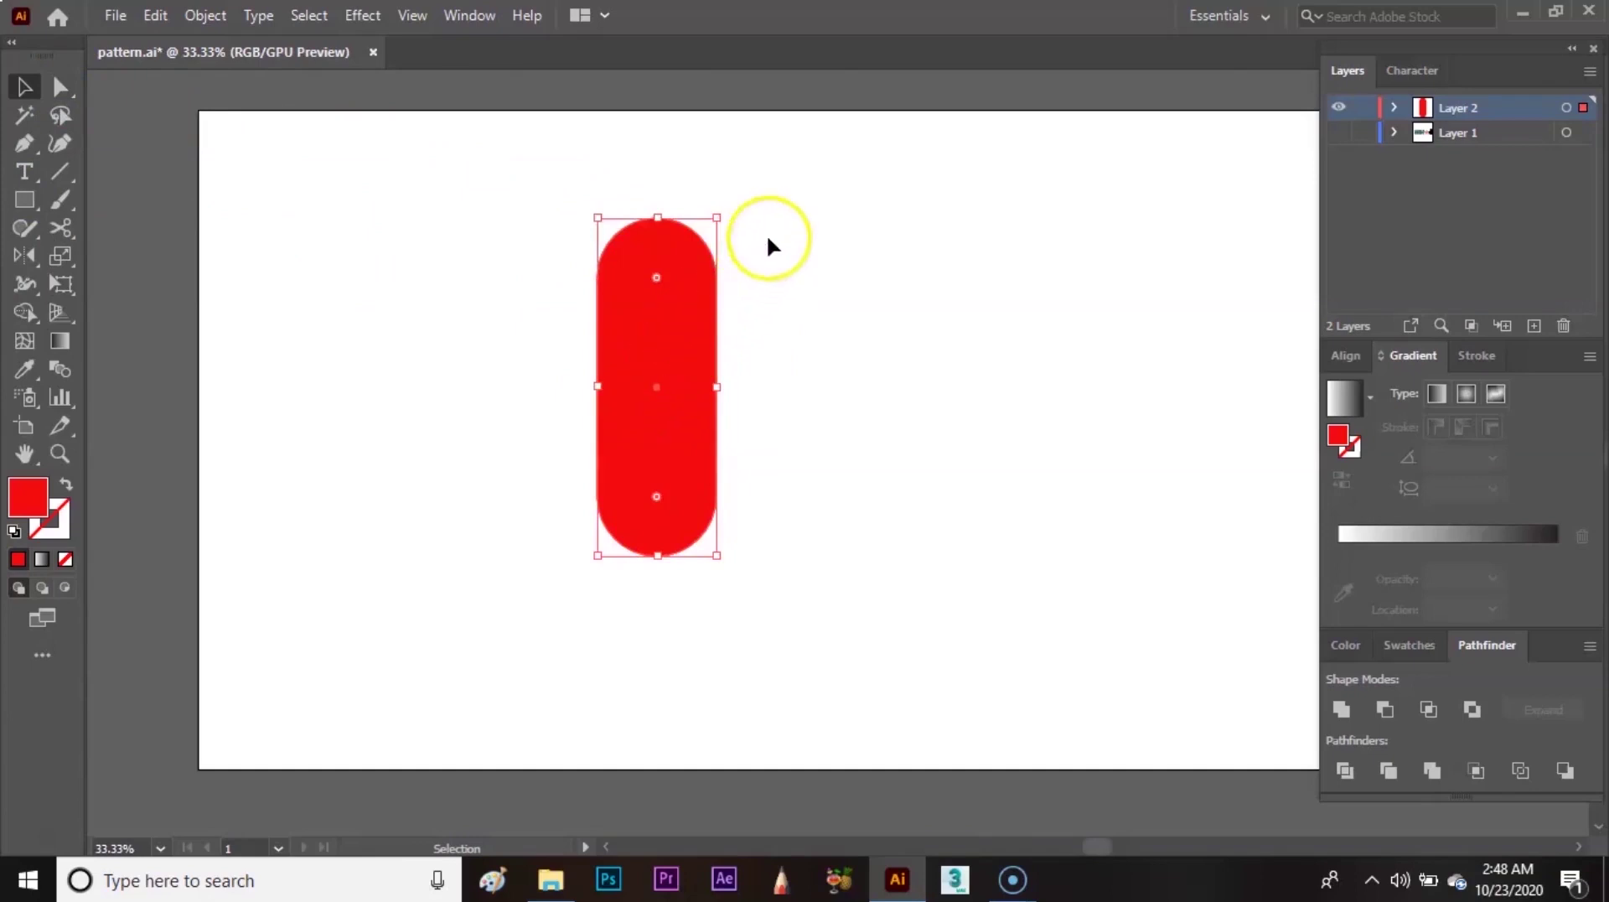
left_click_drag(725, 208, 791, 273)
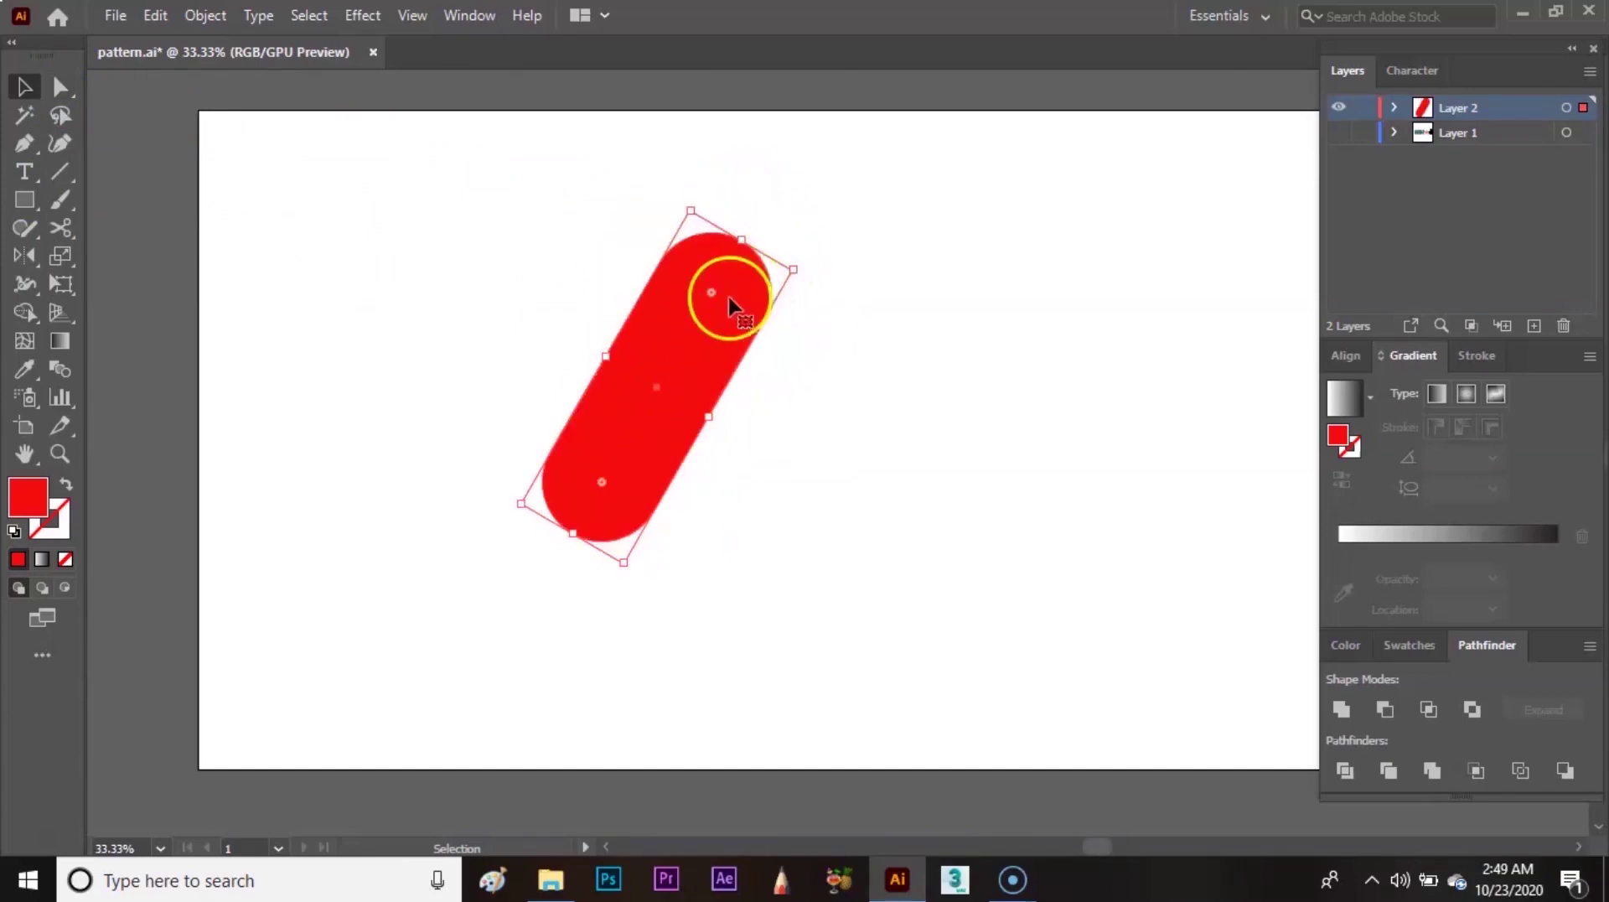
- Duplicate the tilted capsule, rotate the copy to lean the opposite way, and overlap it with the original in an X
left_click_drag(702, 329, 569, 262)
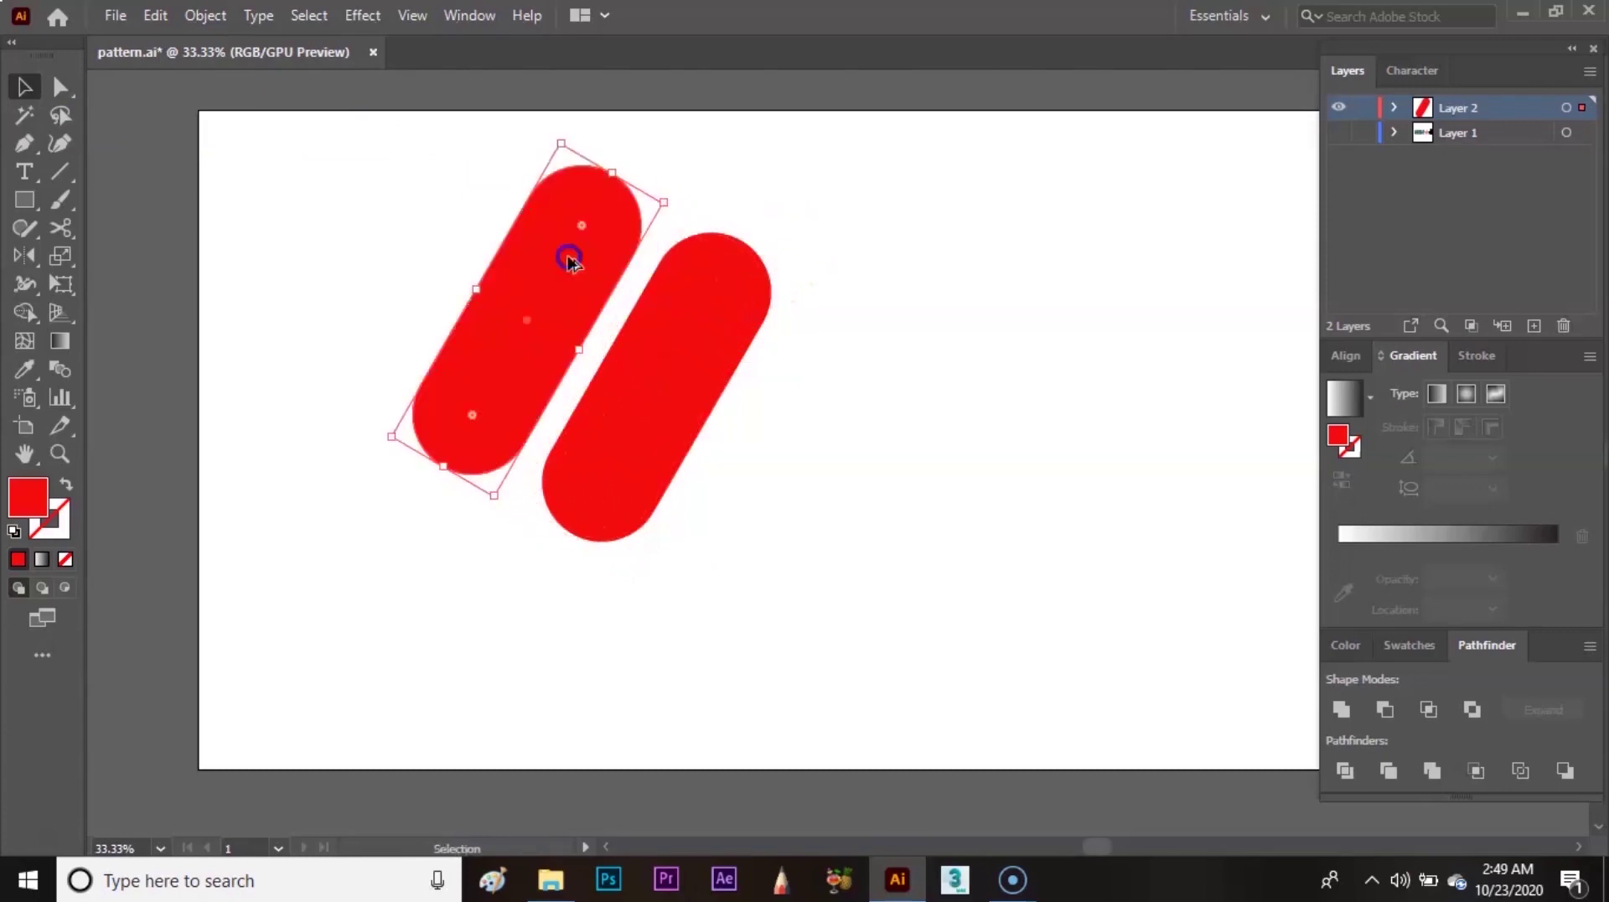
left_click_drag(675, 198, 465, 162)
left_click_drag(521, 295, 657, 343)
left_click(837, 265)
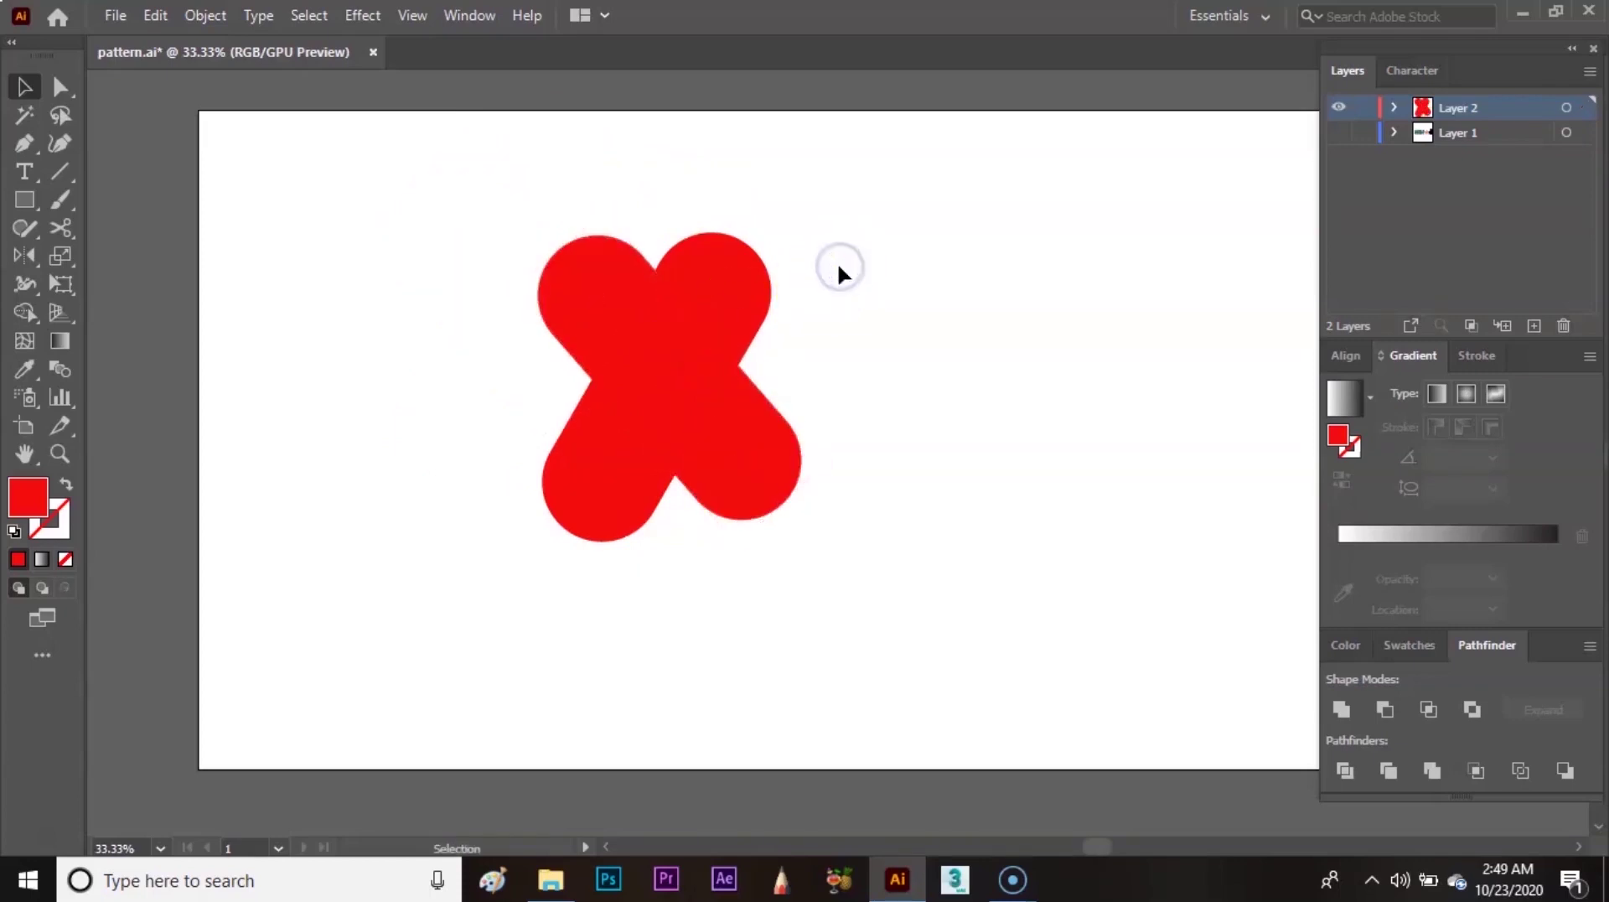
- Divide the two overlapping capsules with the Pathfinder and ungroup the resulting pieces
left_click_drag(491, 189, 819, 570)
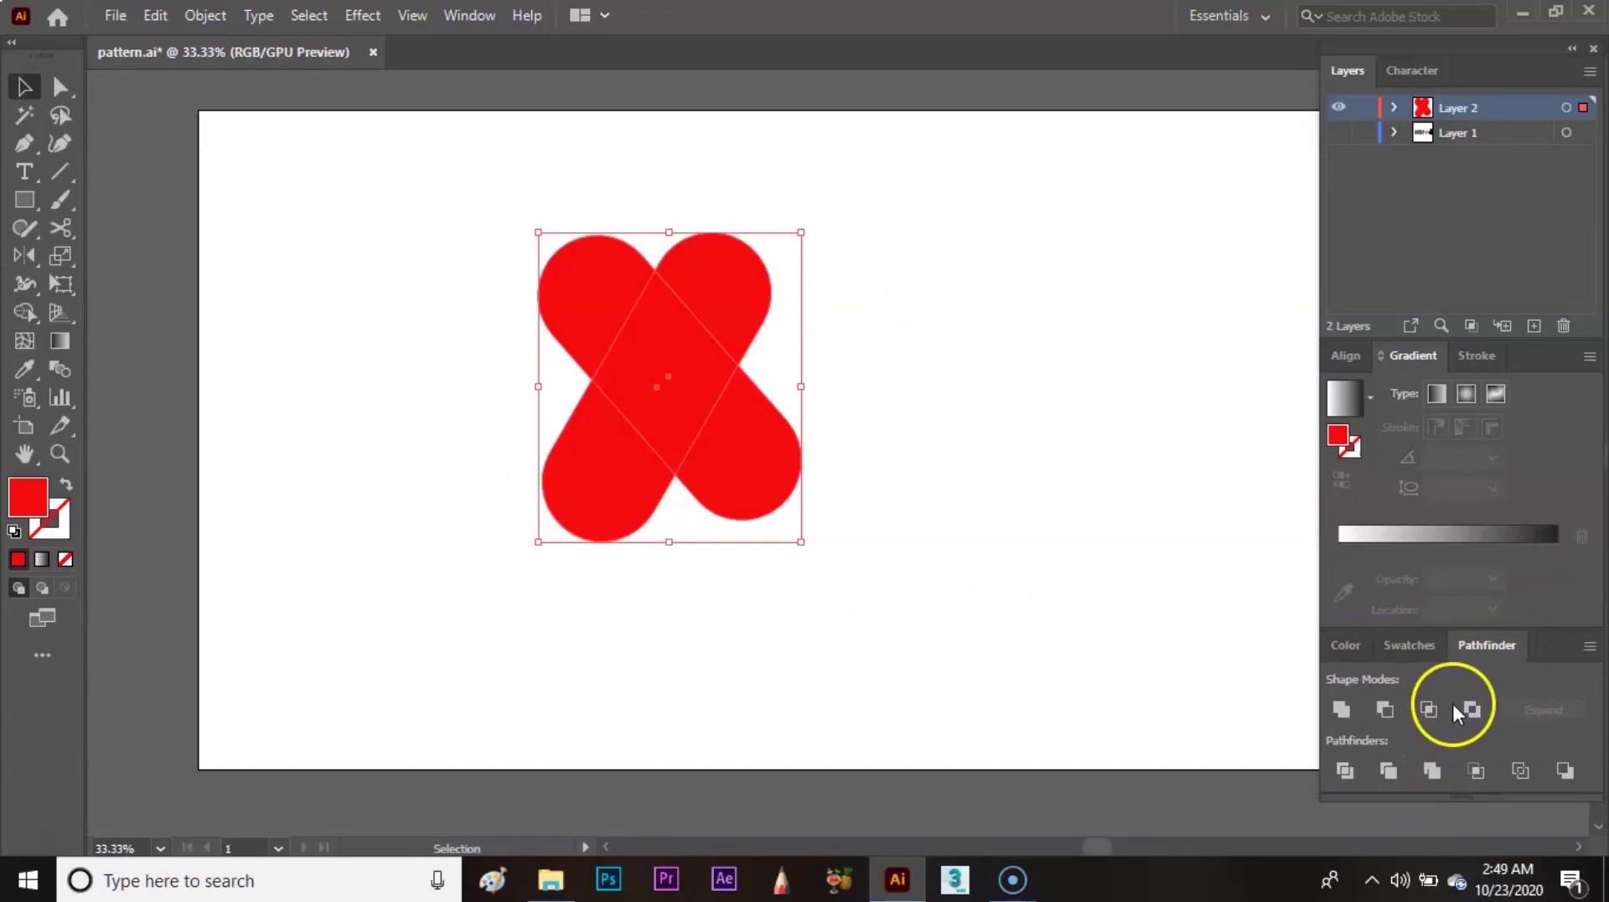
left_click(462, 16)
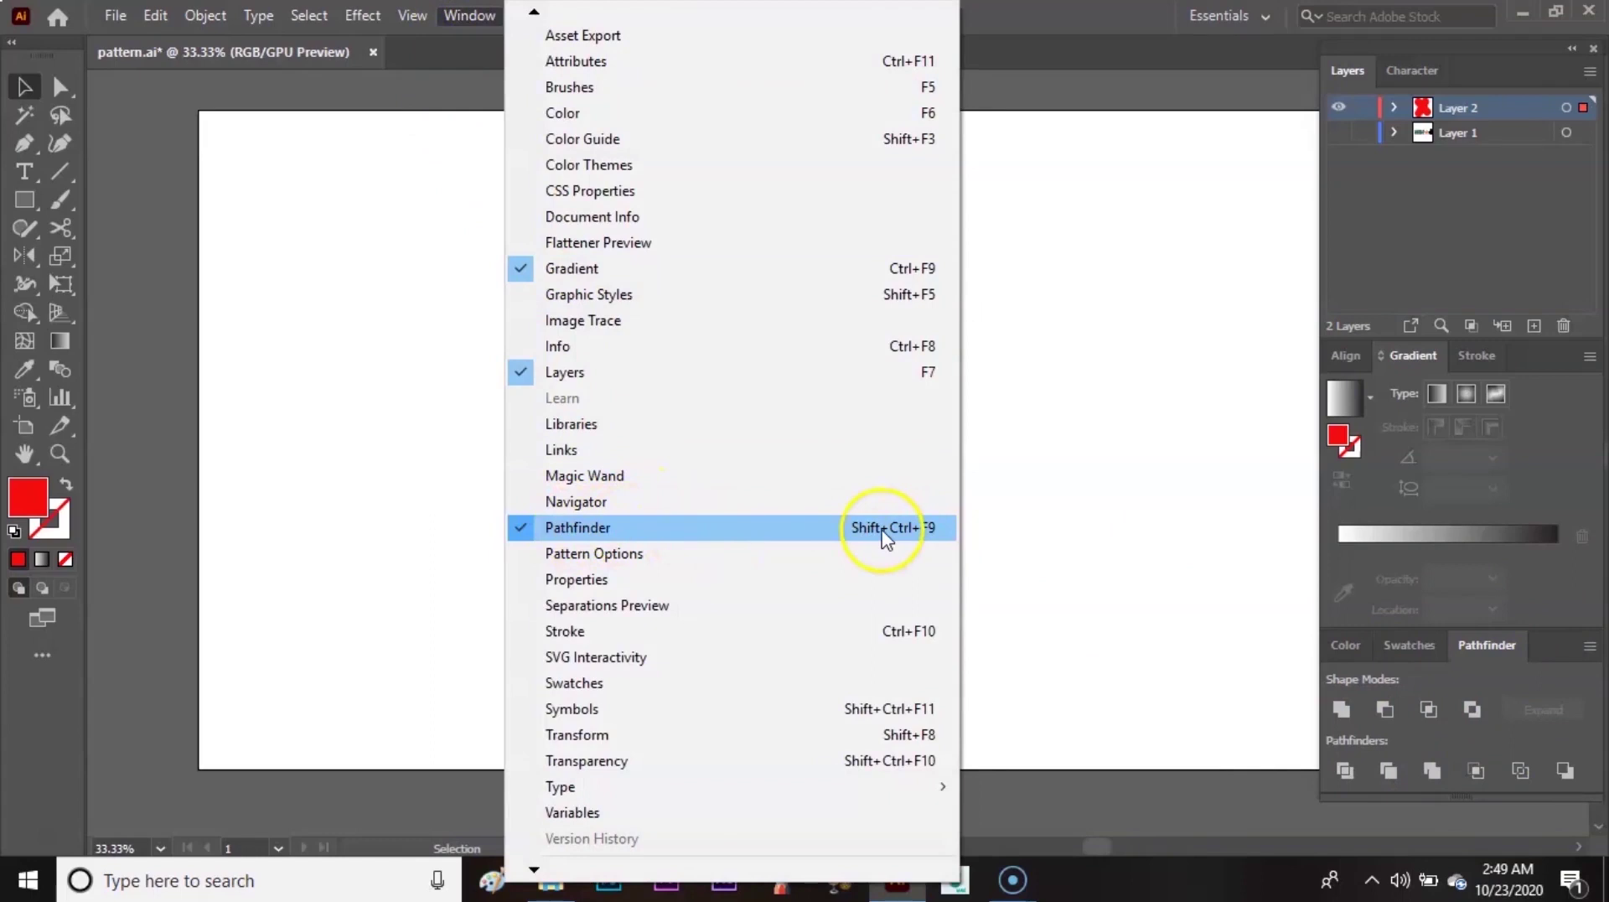
left_click(1475, 646)
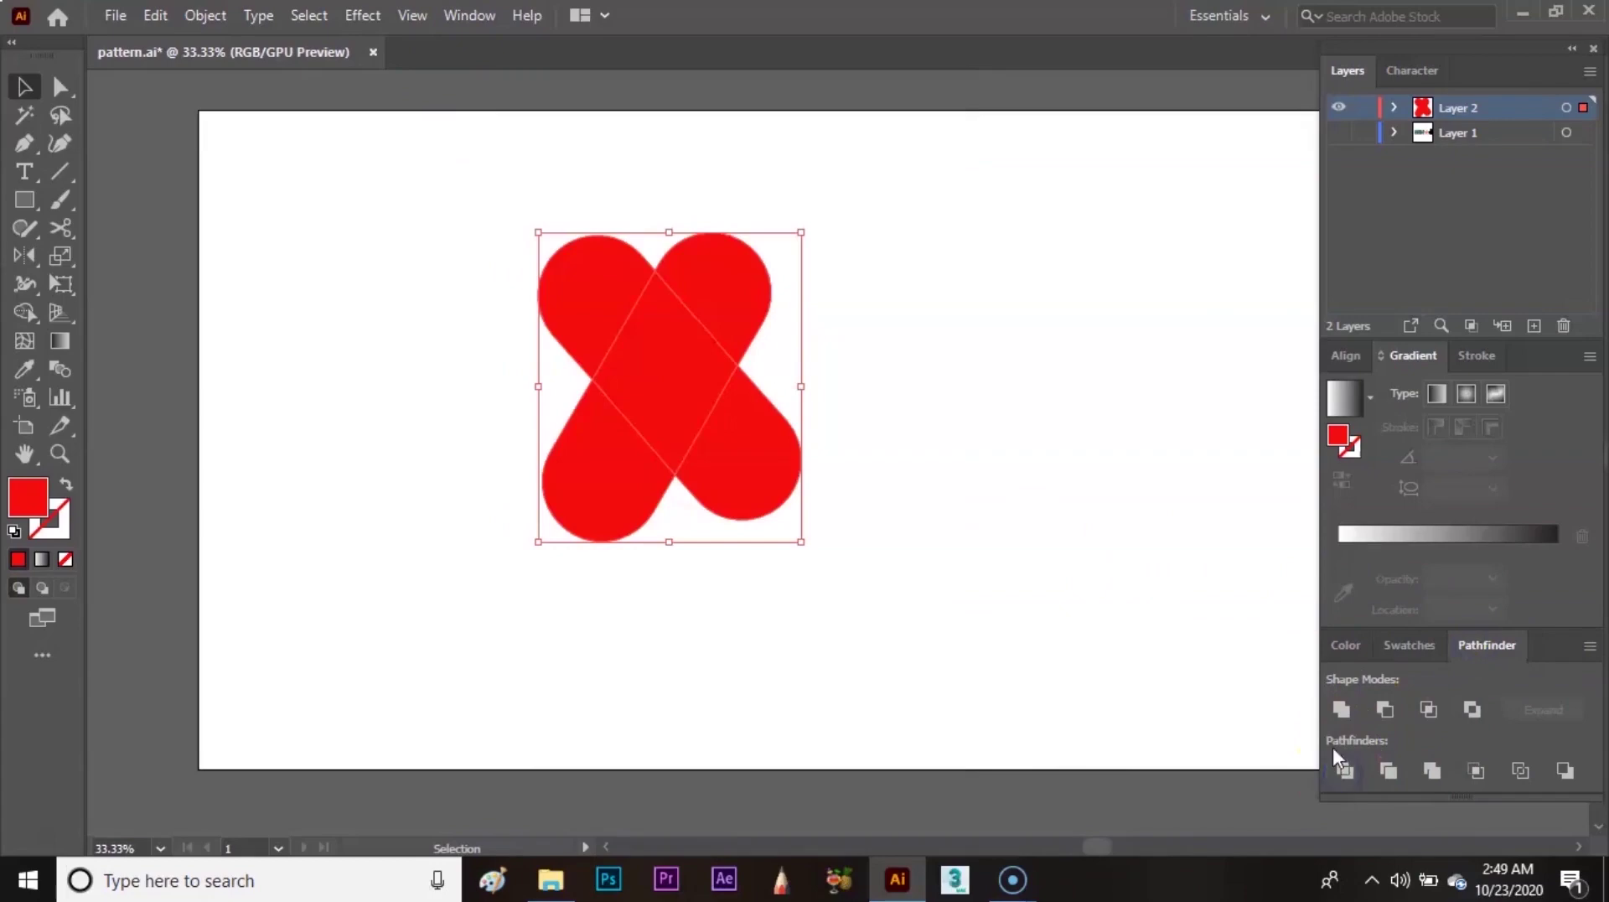
left_click(922, 362)
left_click(740, 451)
left_click(202, 15)
left_click(301, 147)
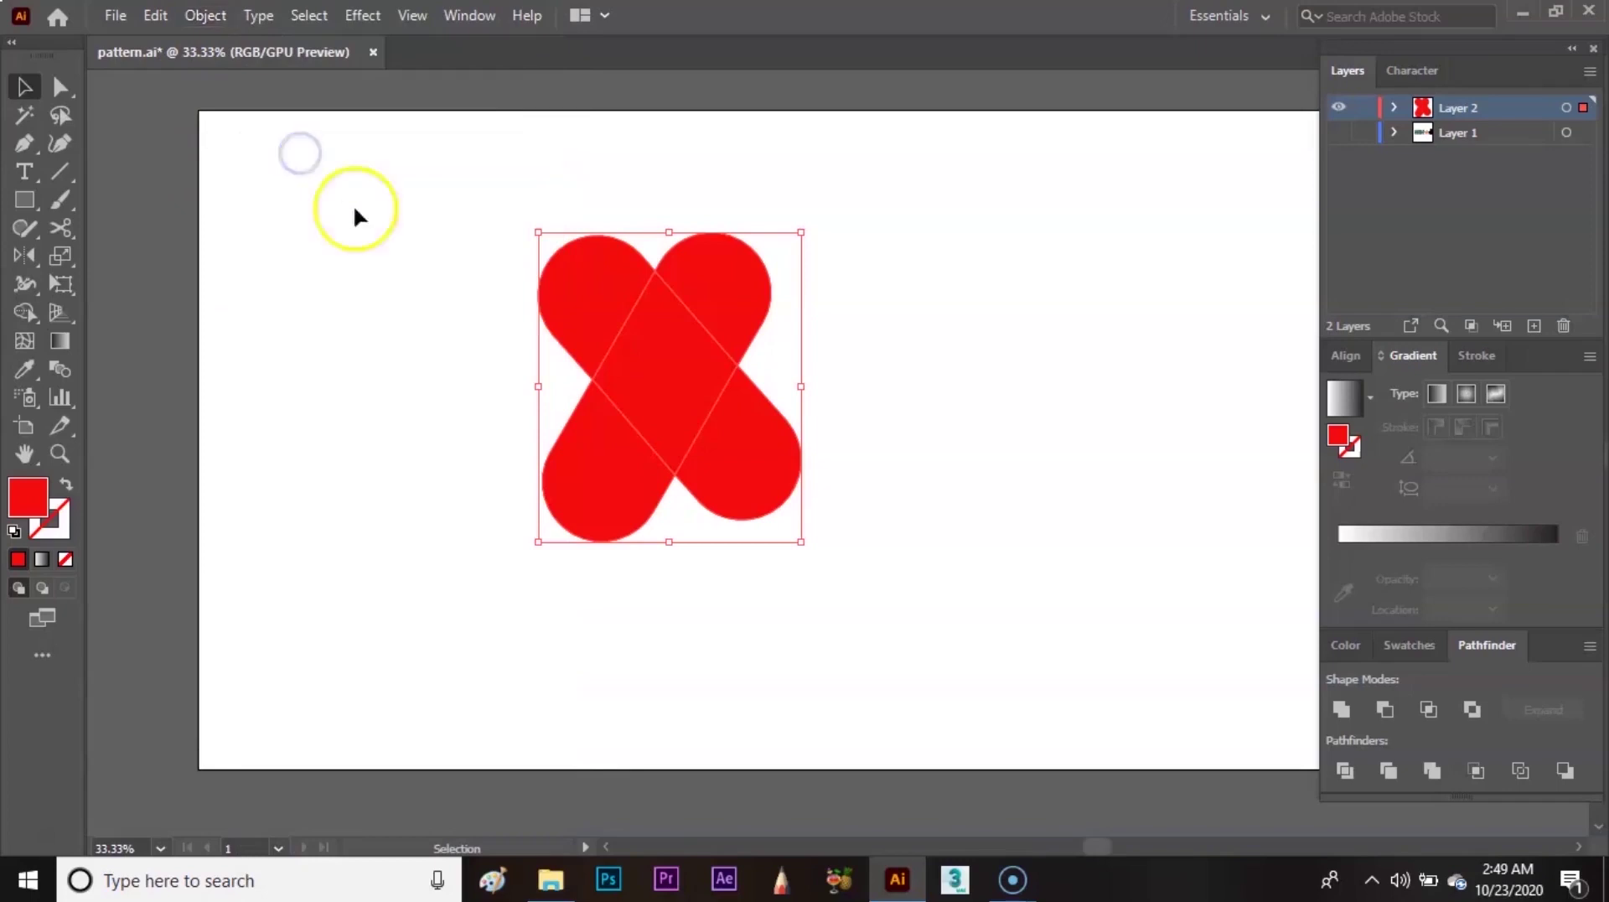
- Delete the two lower lobes of the divided X shape so that a heart is left
left_click(639, 438)
left_click(754, 470)
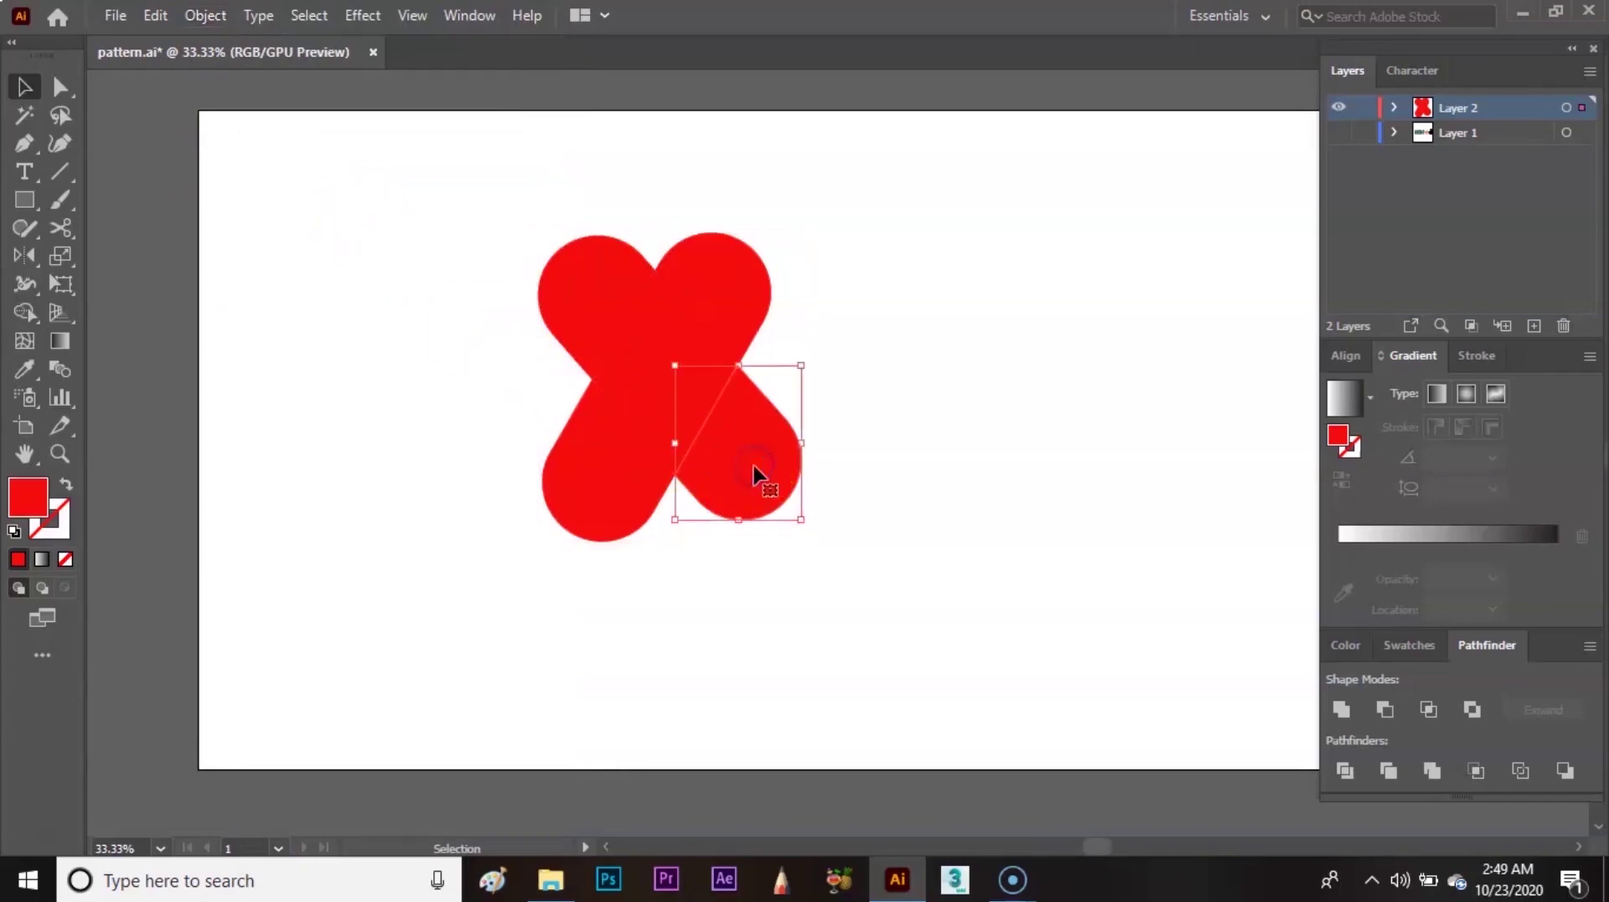
key("Delete")
left_click(627, 483)
key("Delete")
left_click(768, 439)
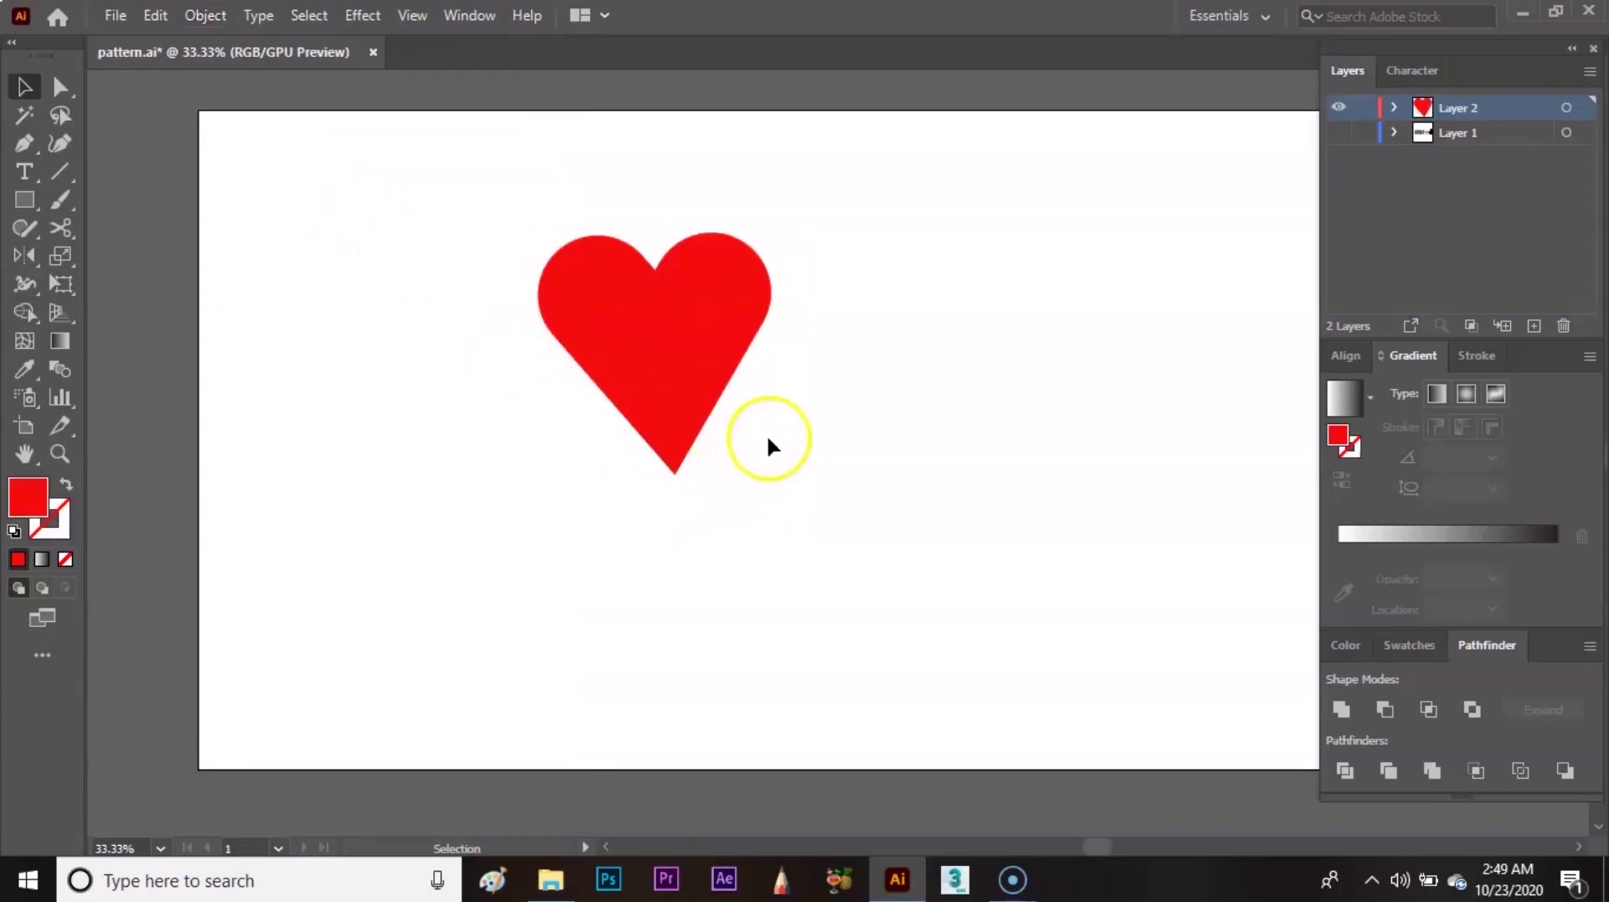
- Scale down the whole heart and move it to the artboard's upper-left corner
left_click_drag(546, 218, 811, 554)
left_click_drag(772, 233, 696, 297)
left_click_drag(636, 413, 325, 240)
left_click(698, 234)
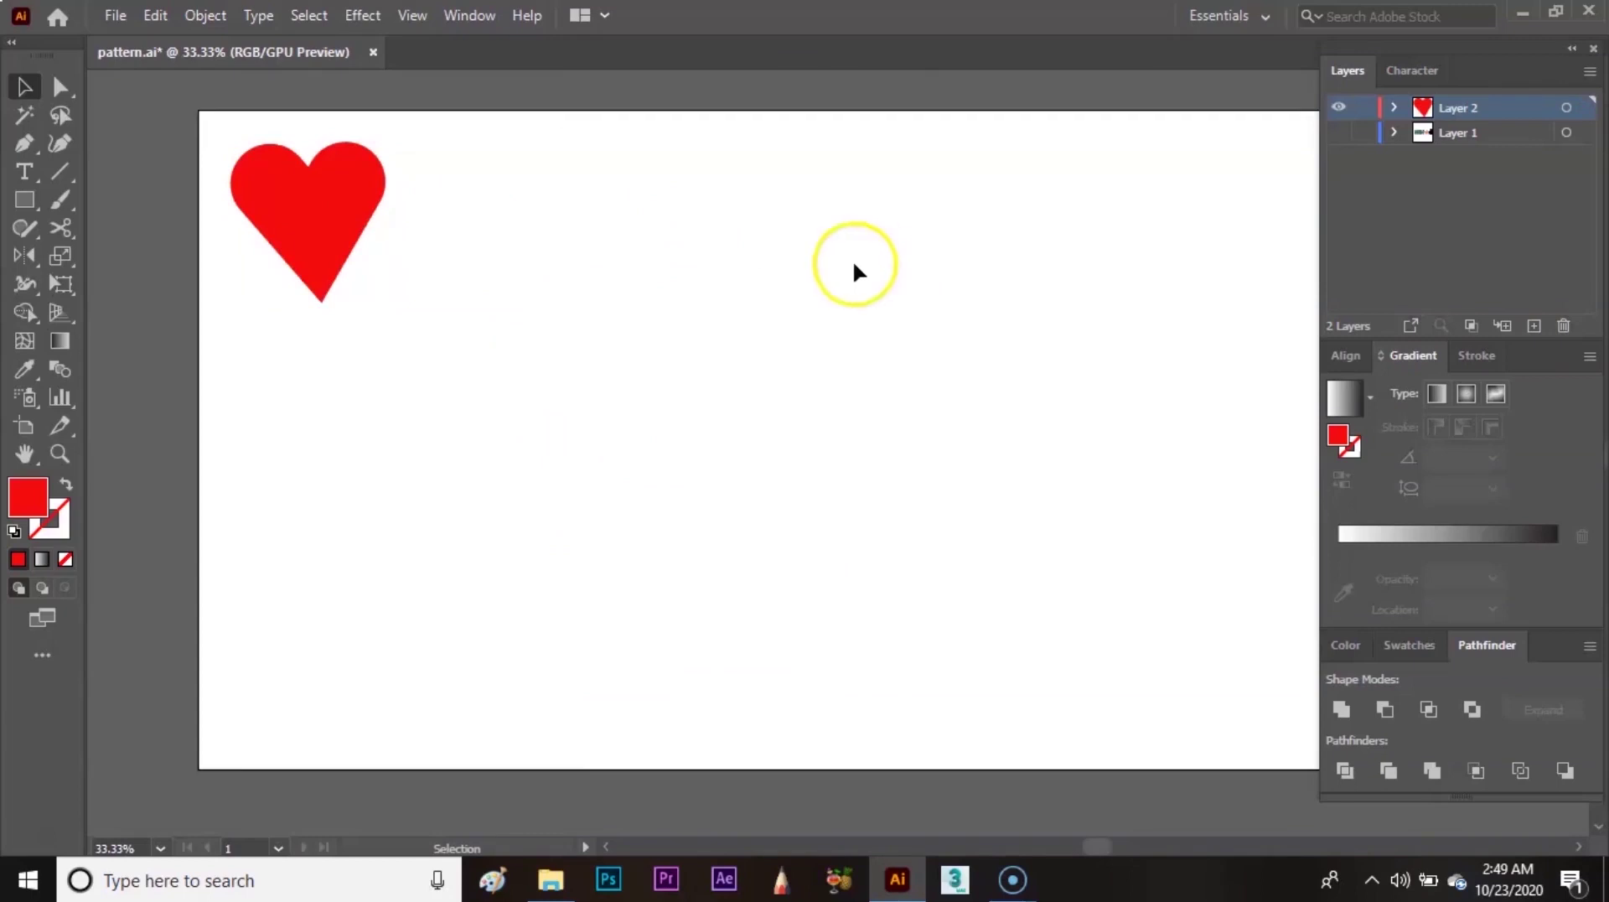
- Draw a red square in the middle of the artboard and rotate it 45 degrees into a diamond
left_click(34, 208)
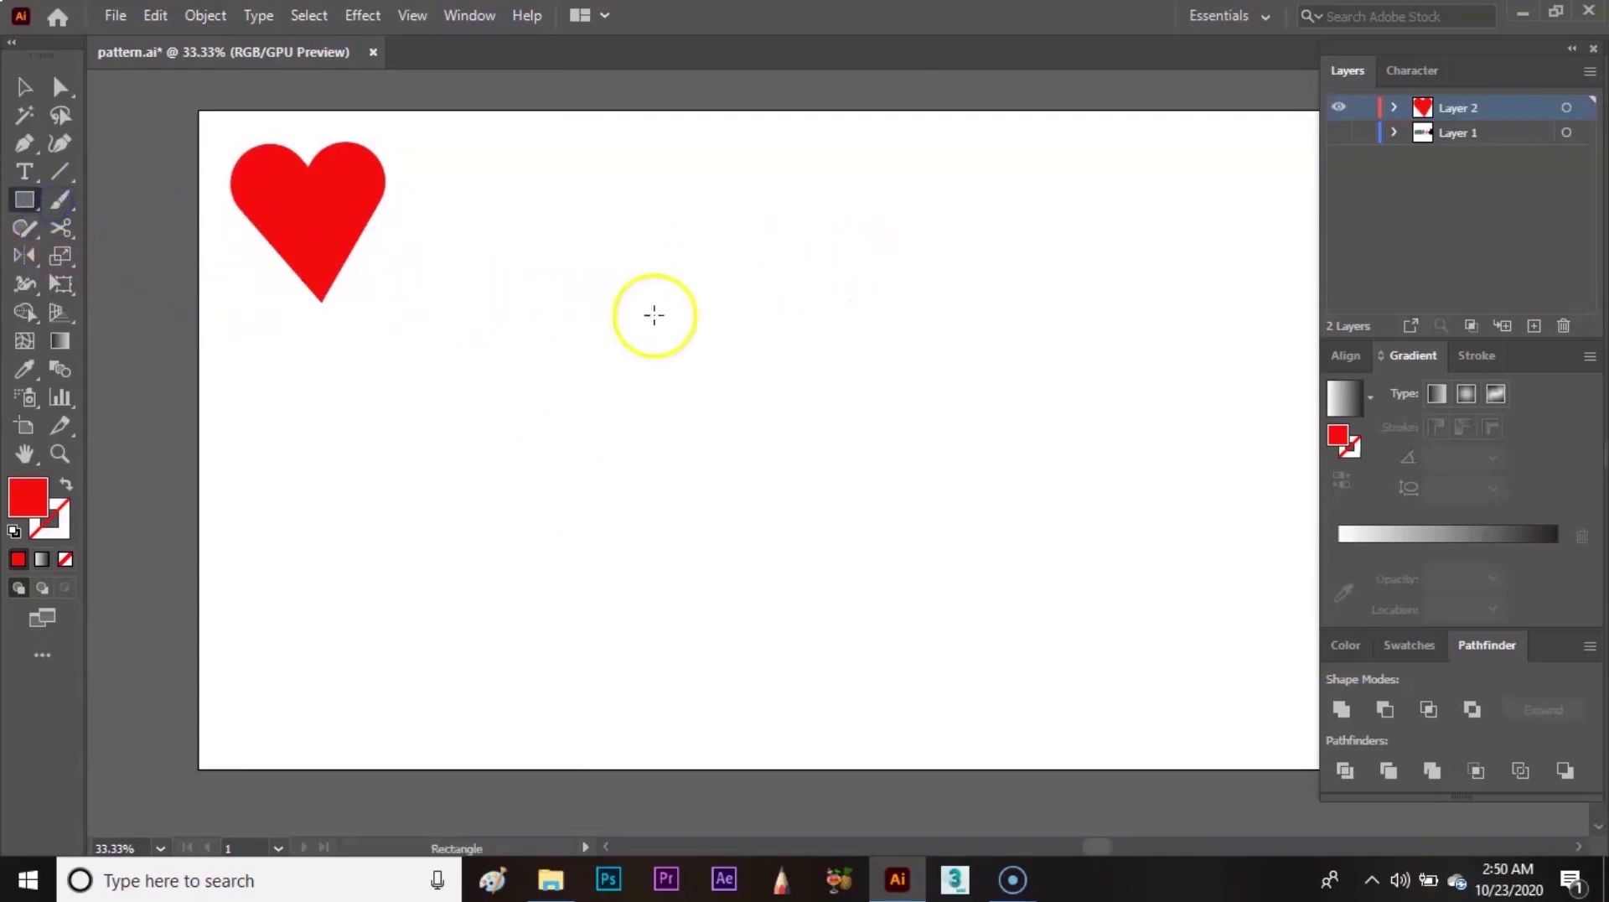
left_click_drag(719, 286, 910, 528)
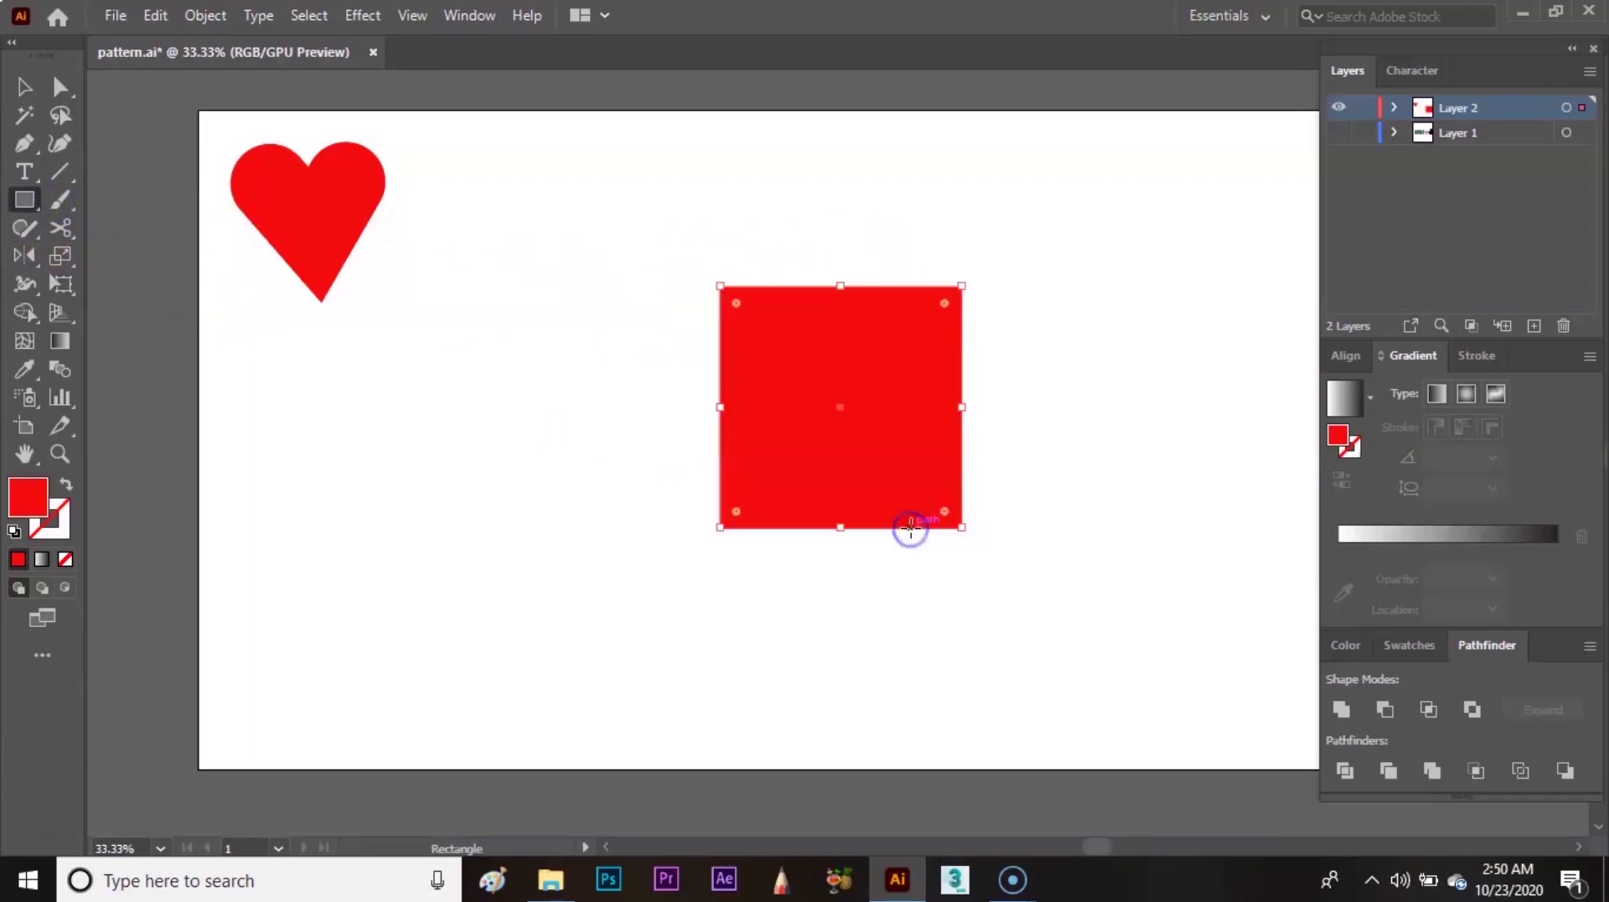
key("v")
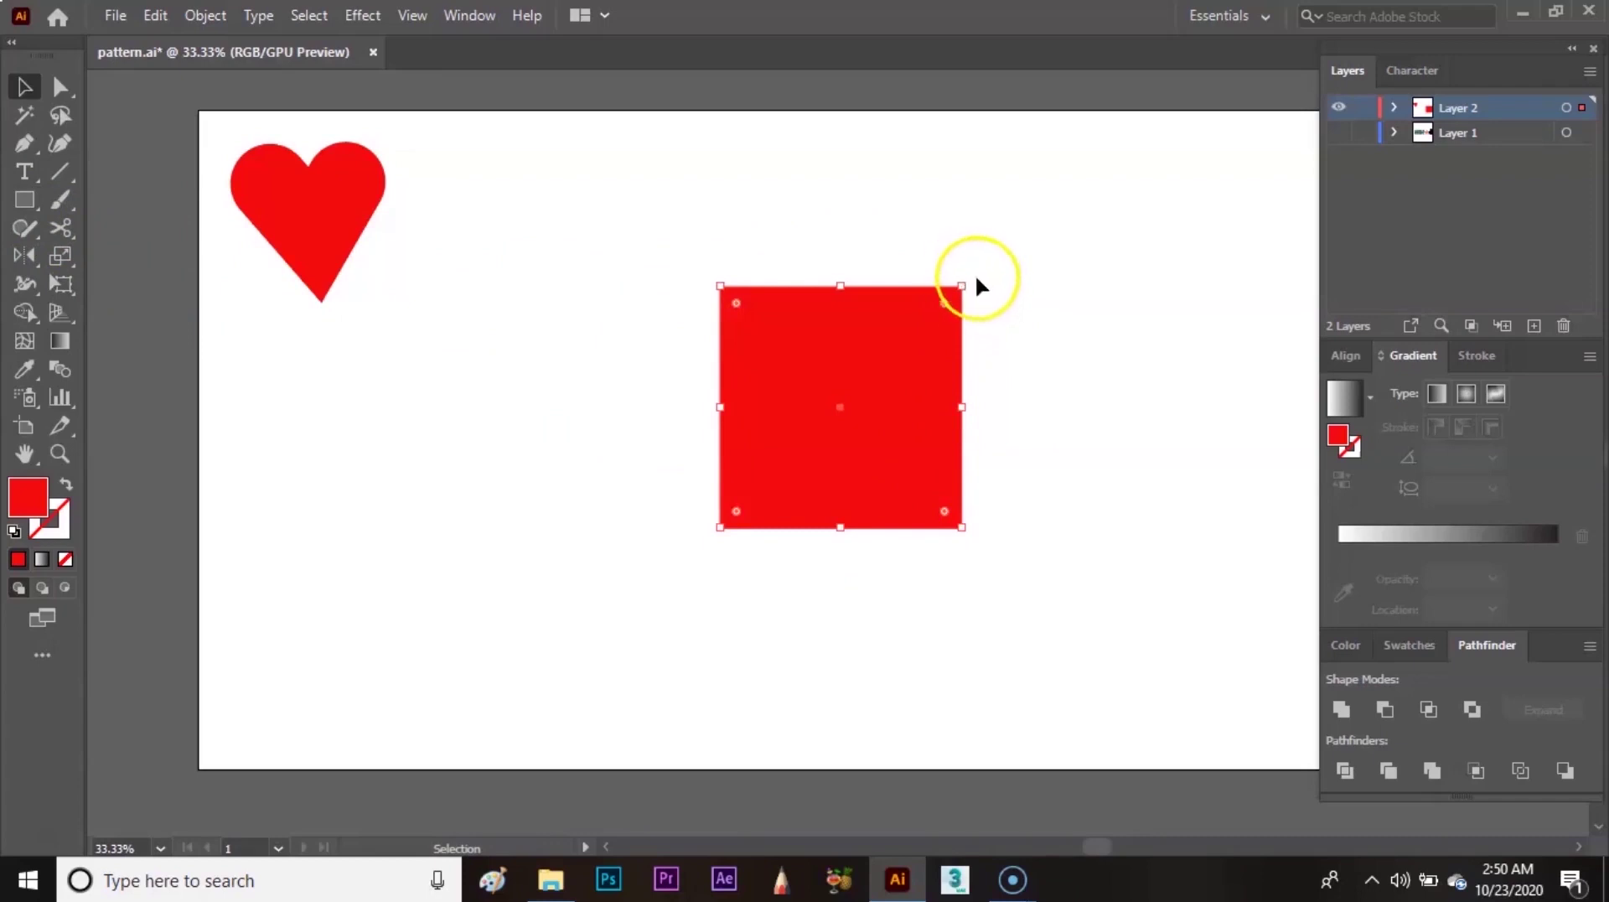
left_click_drag(970, 277, 1009, 401)
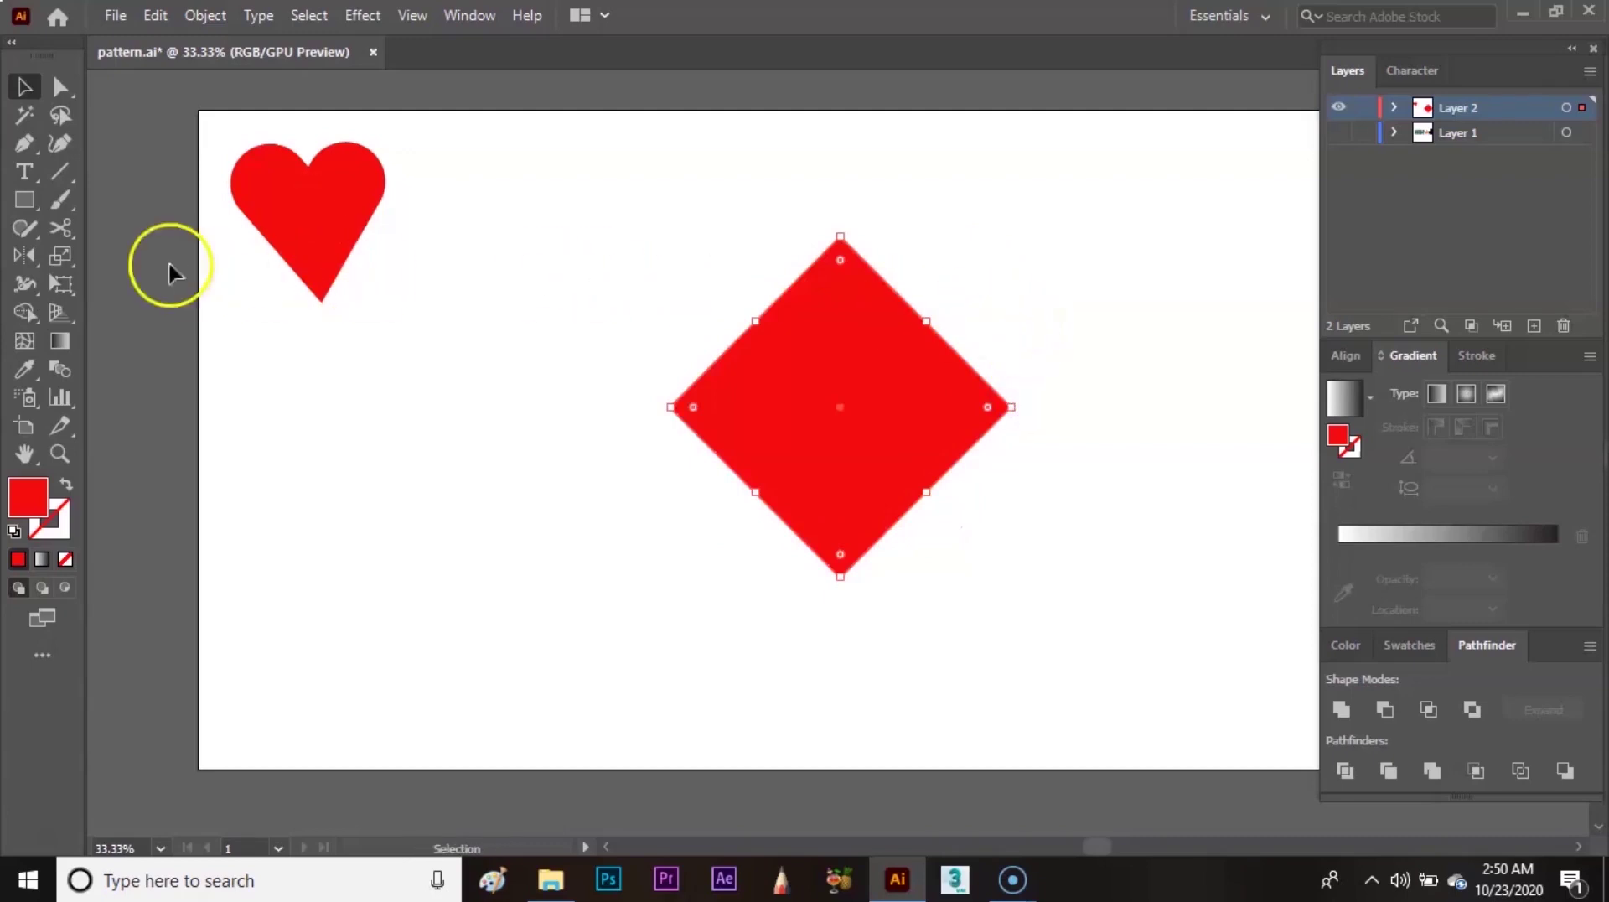
- Bend the diamond's two upper edges outward into round, symmetrical arcs with the Pen tool to form a heart
left_click(25, 145)
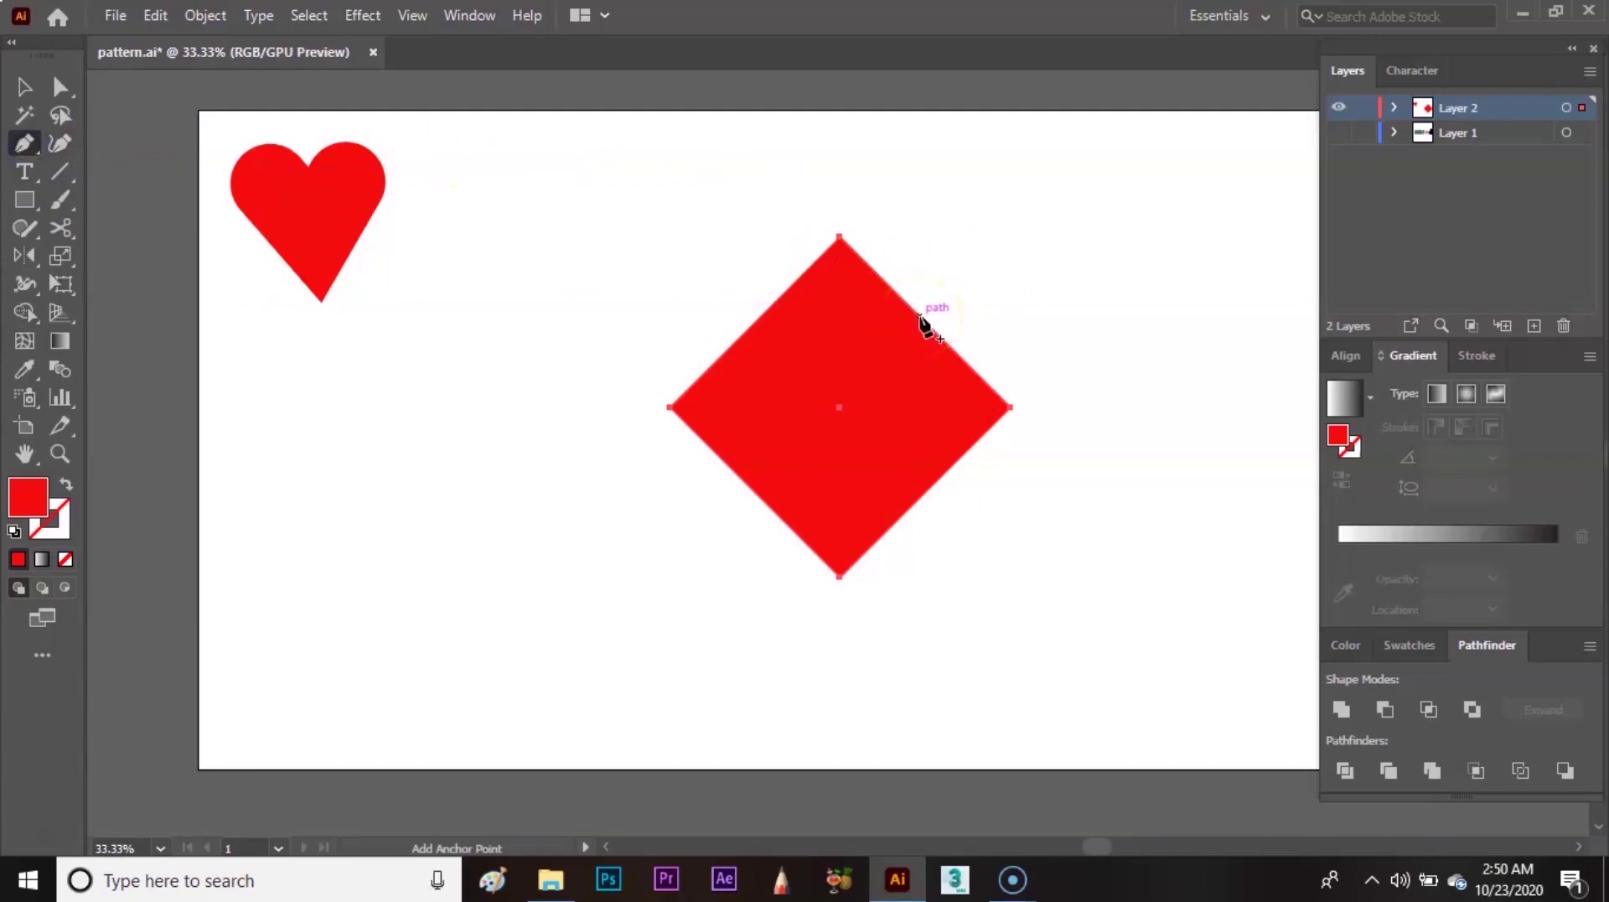
key("alt")
left_click_drag(919, 317, 1019, 220)
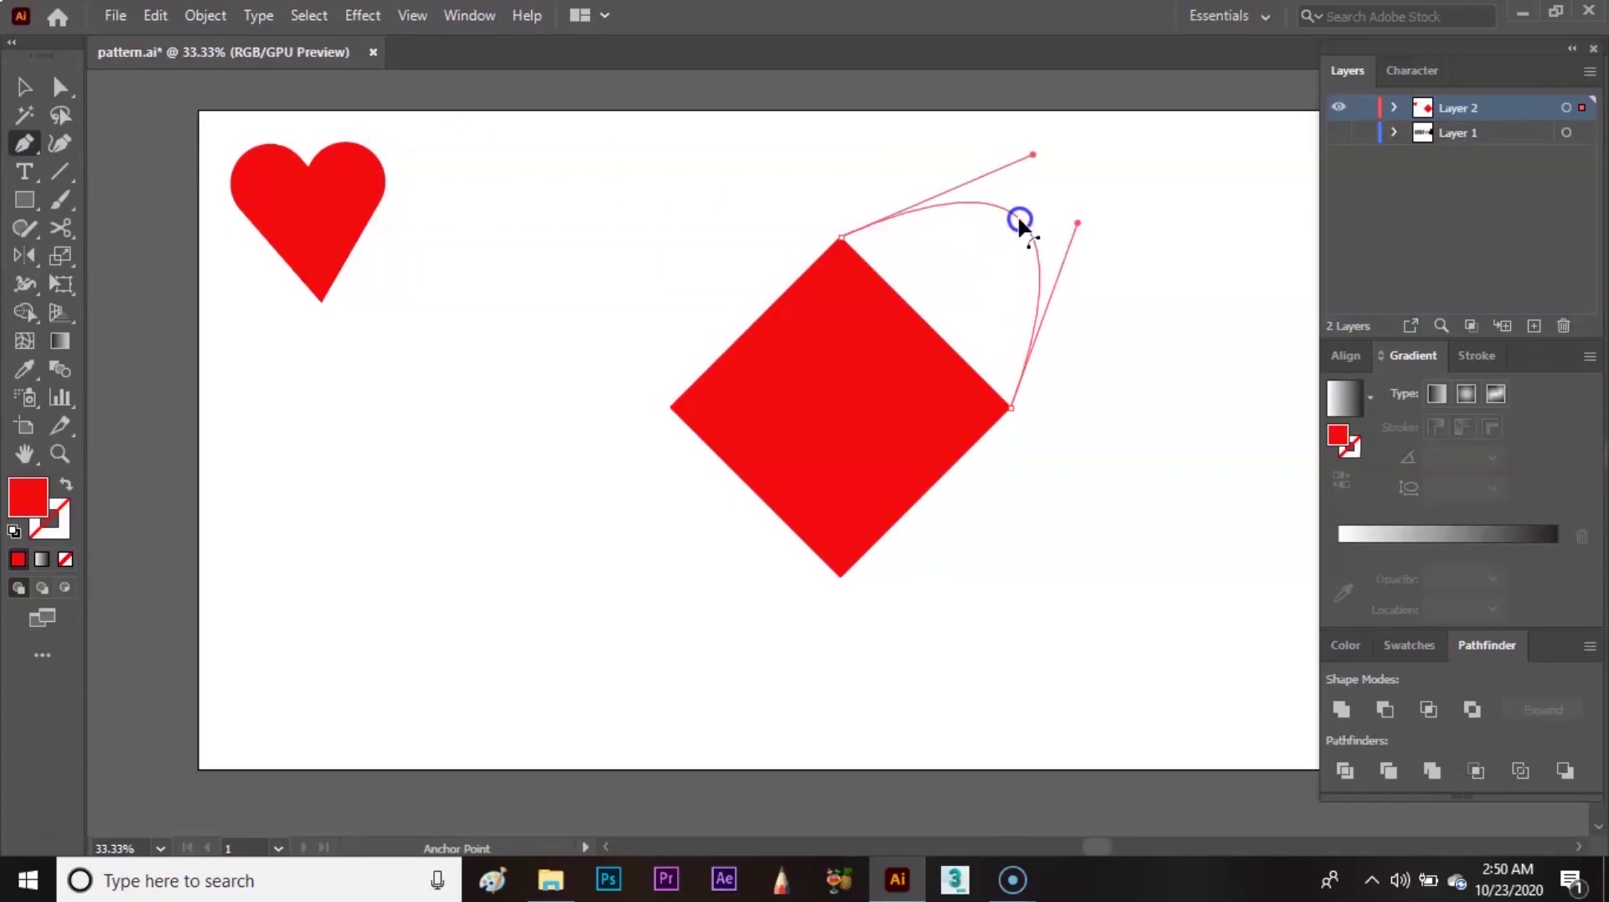
key("shift")
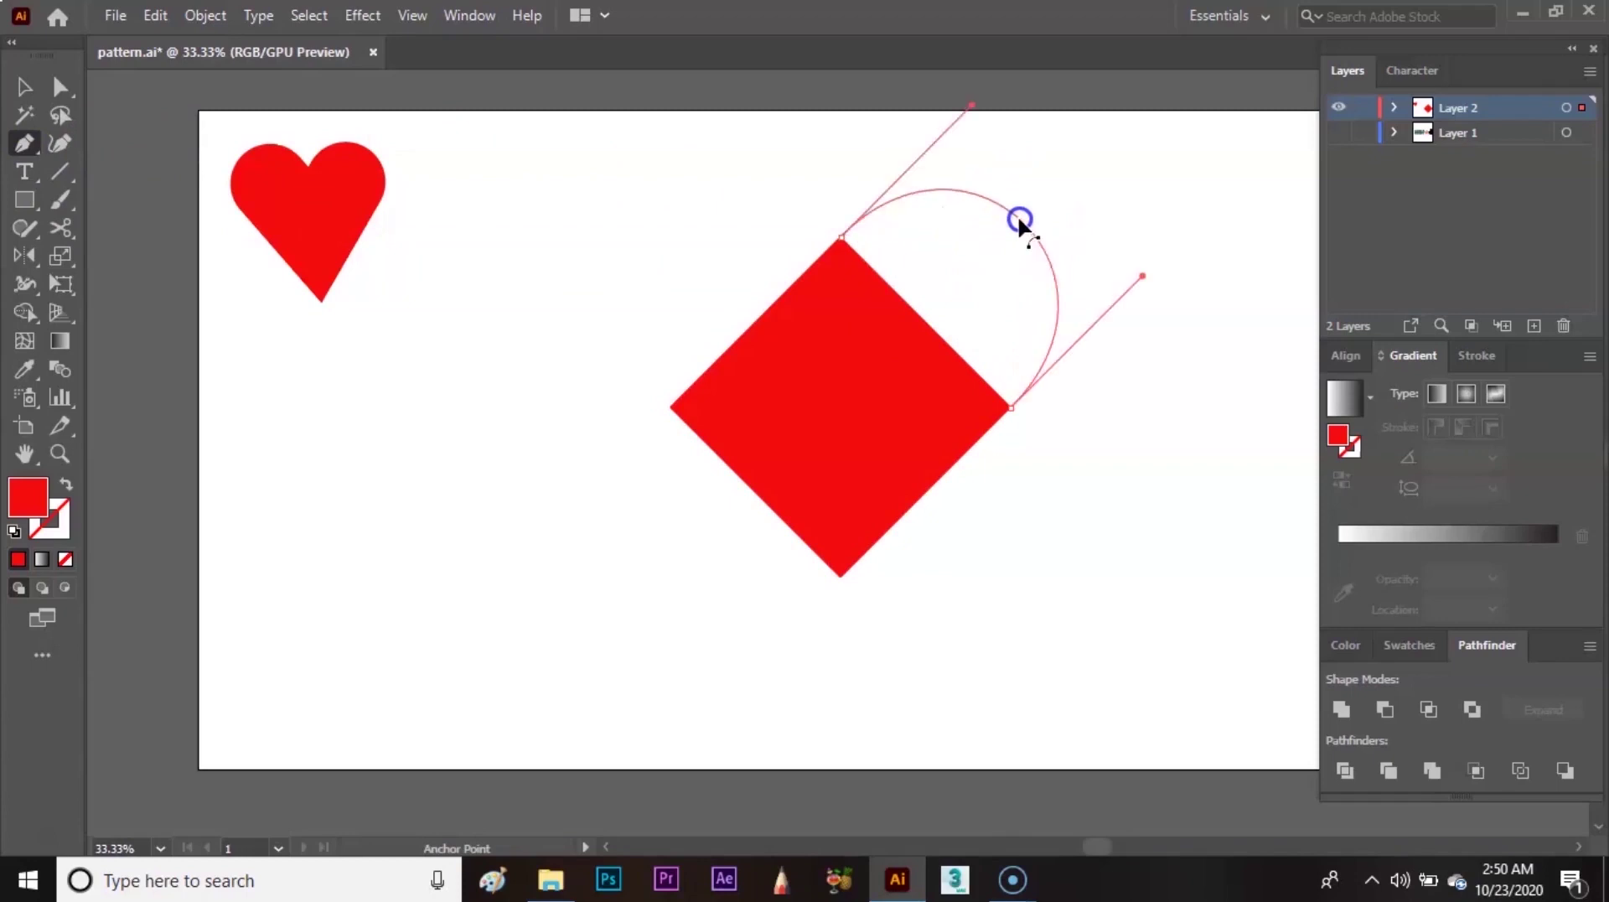
left_click_drag(1020, 220, 1019, 221)
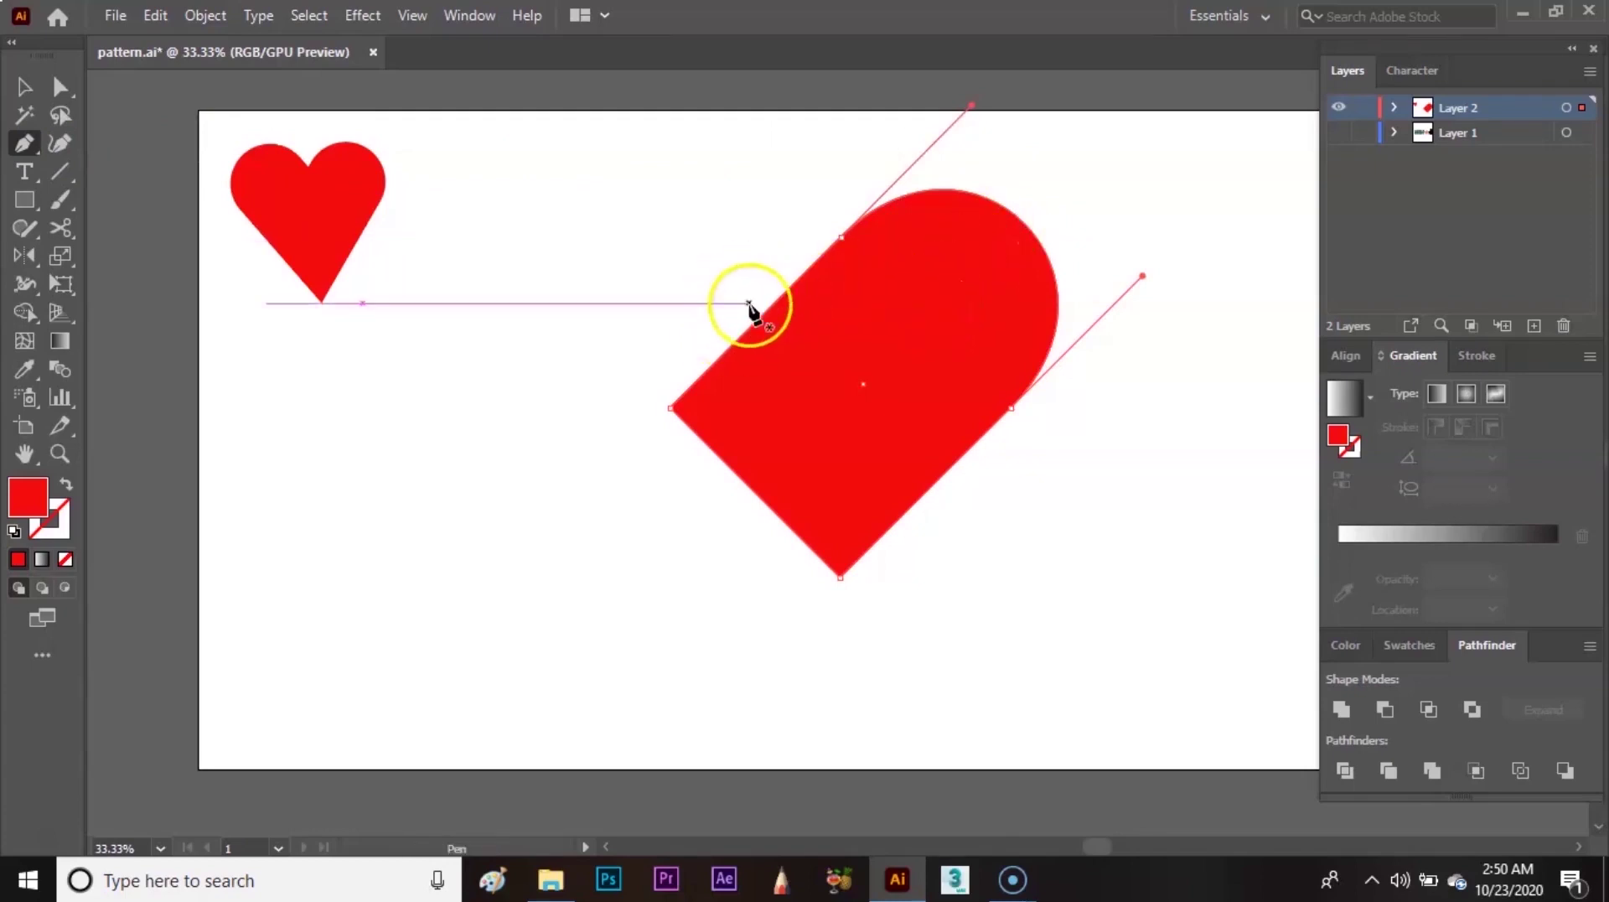
left_click_drag(768, 310, 681, 190)
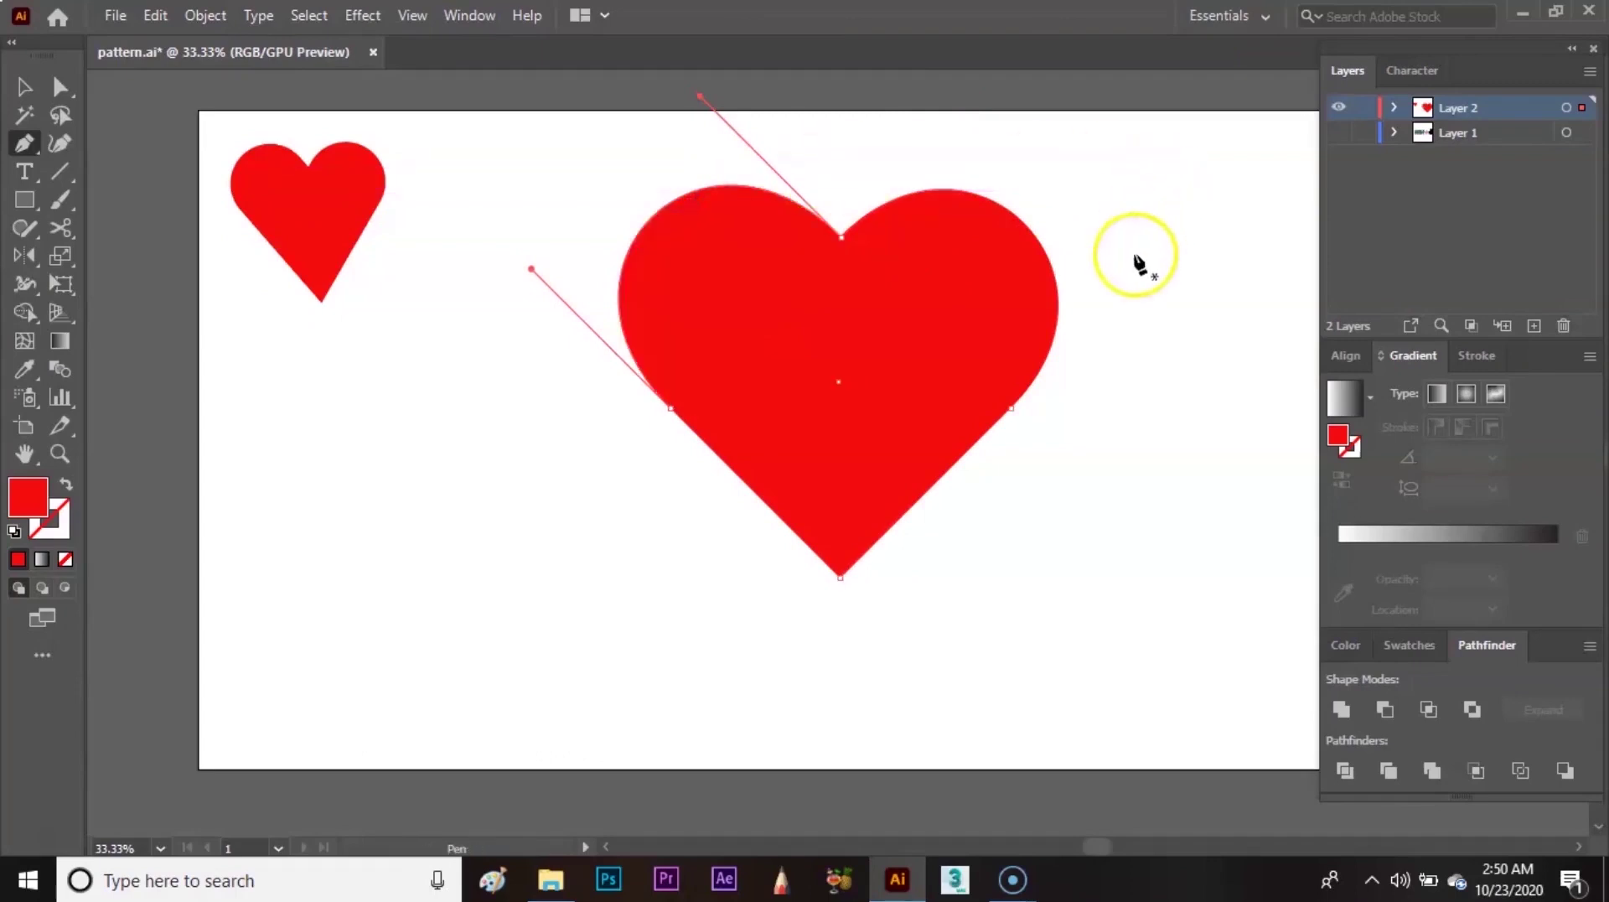
- Scale down the second heart and place it beside the first one near the artboard's upper edge
key("v")
left_click_drag(977, 167, 530, 243)
left_click(808, 477)
left_click(847, 194)
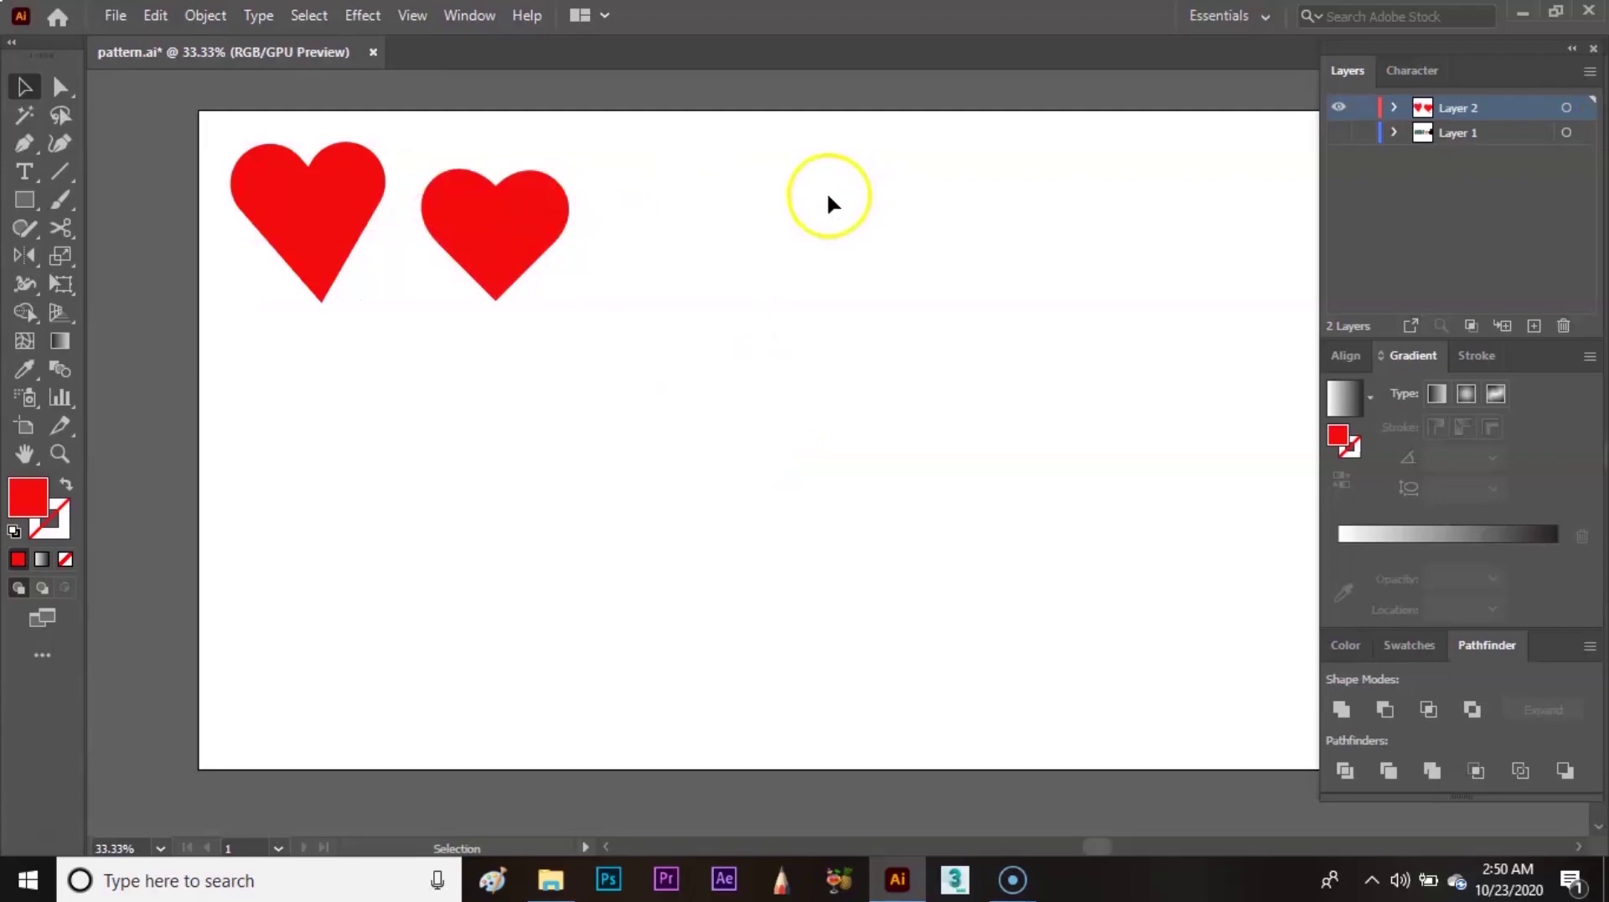
- Draw a red circle with the Ellipse tool in the empty area right of the two hearts
left_click(32, 204)
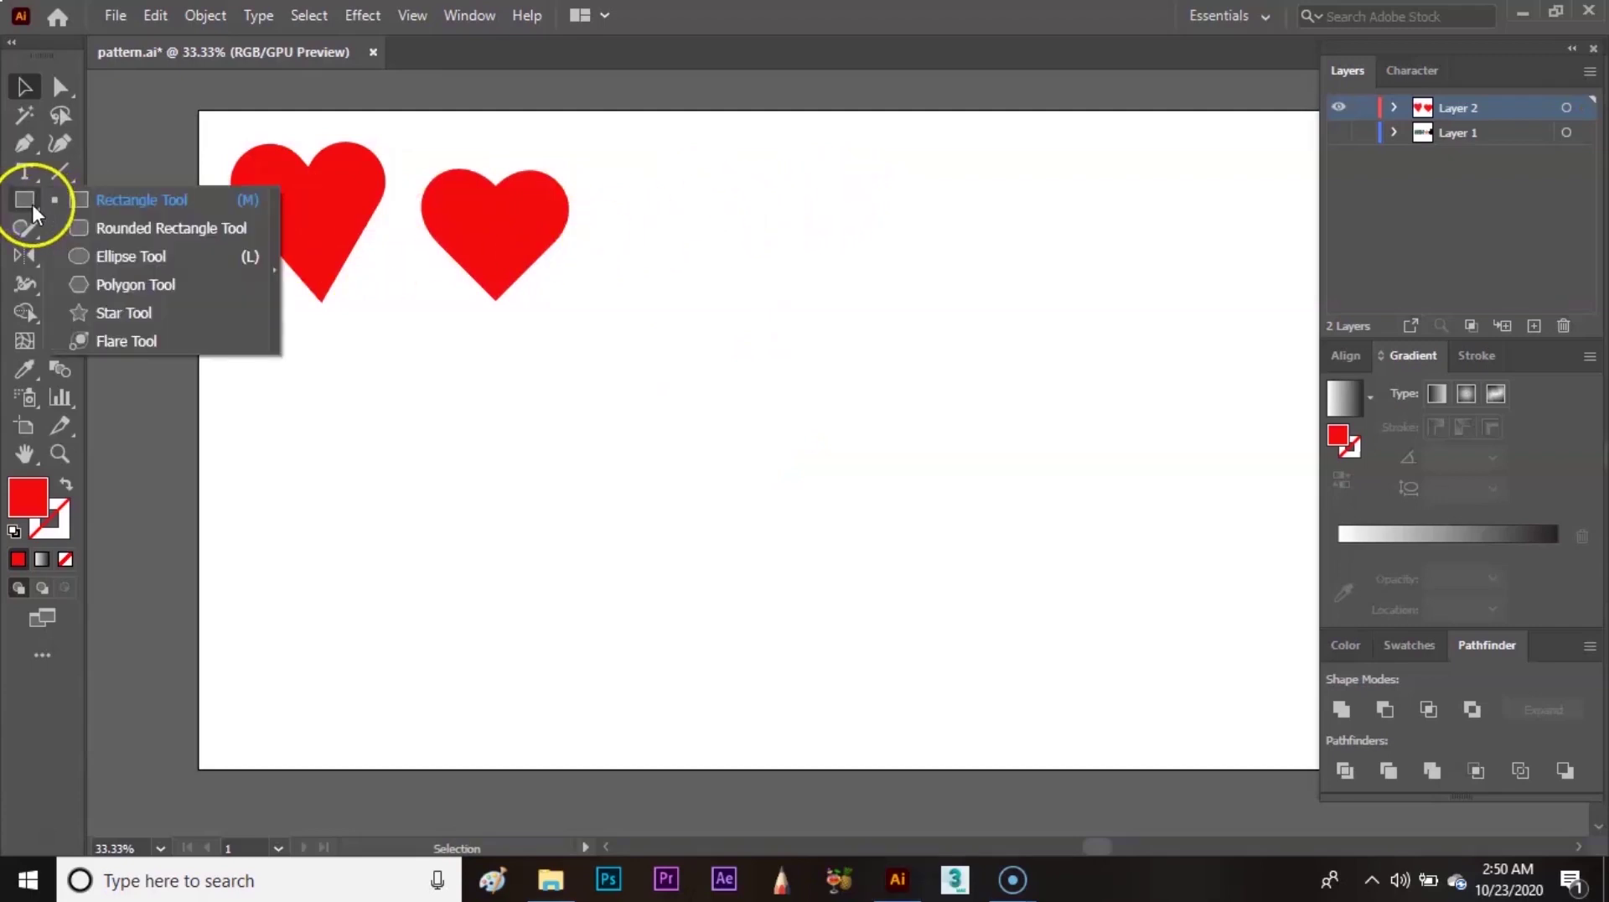
left_click(124, 256)
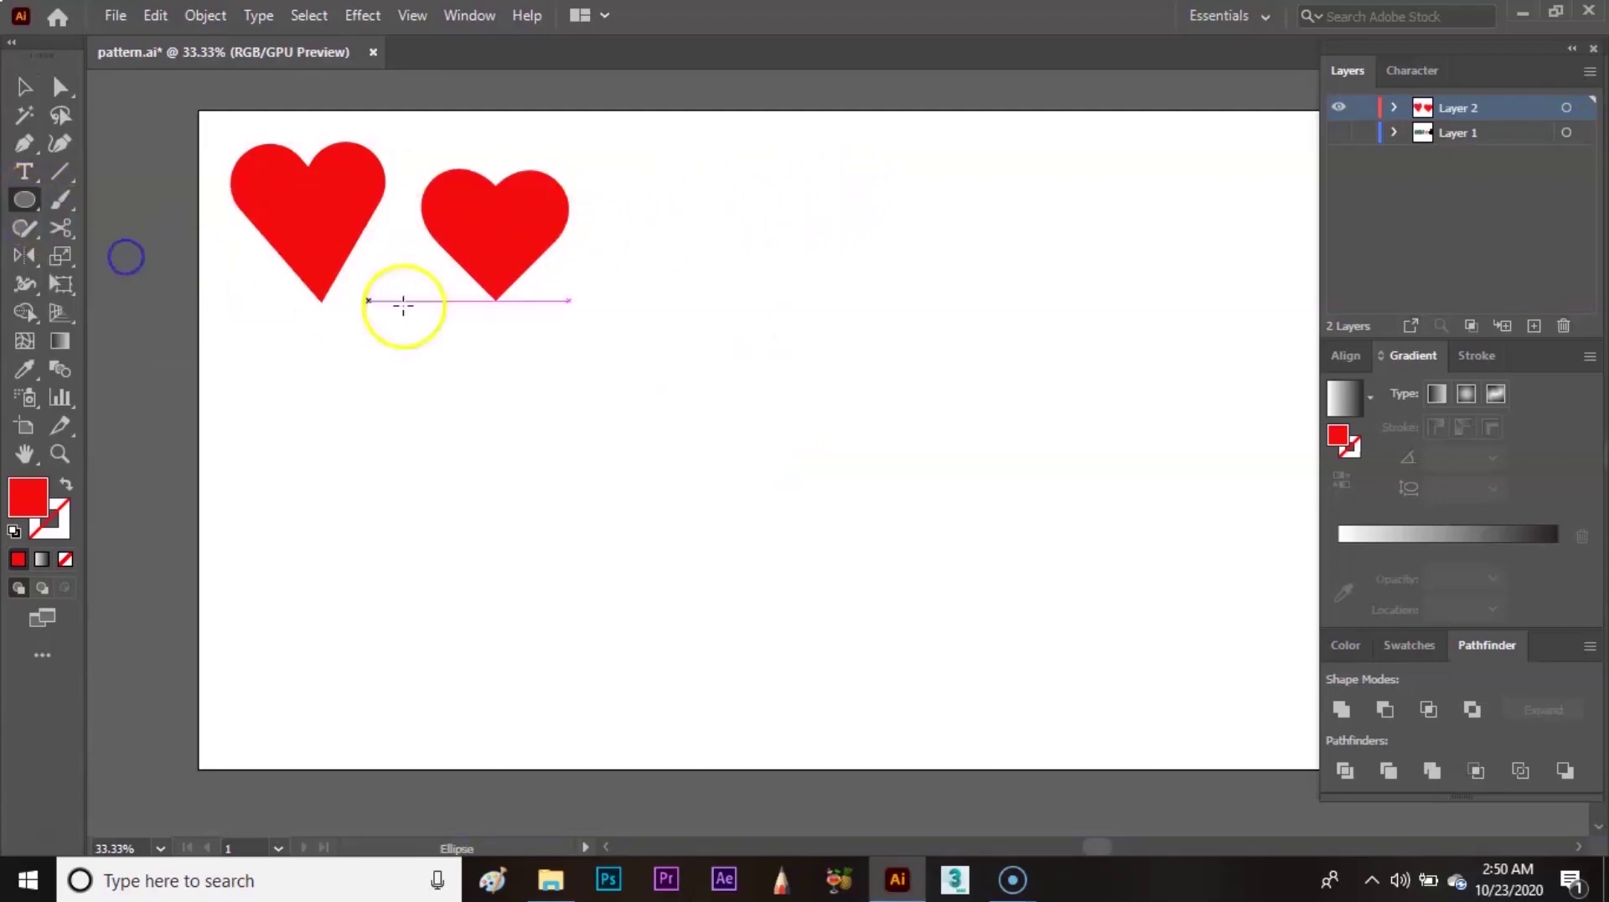
left_click_drag(768, 289, 849, 413)
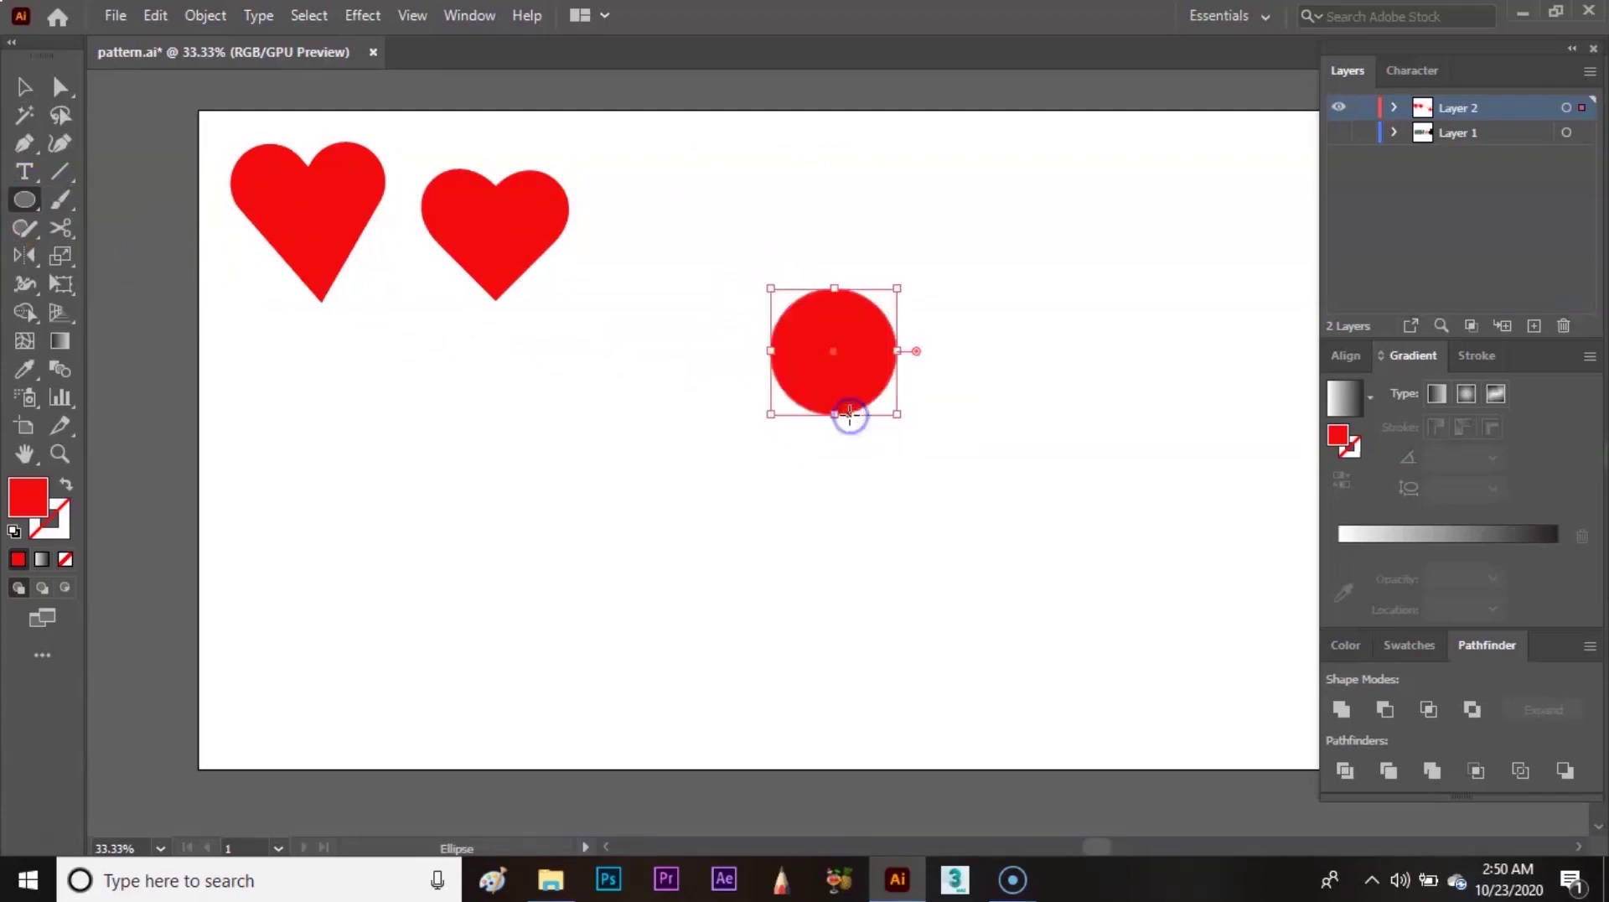
key("v")
- Duplicate the circle to its right so the two touch, and place another copy centred just below them
left_click(829, 356)
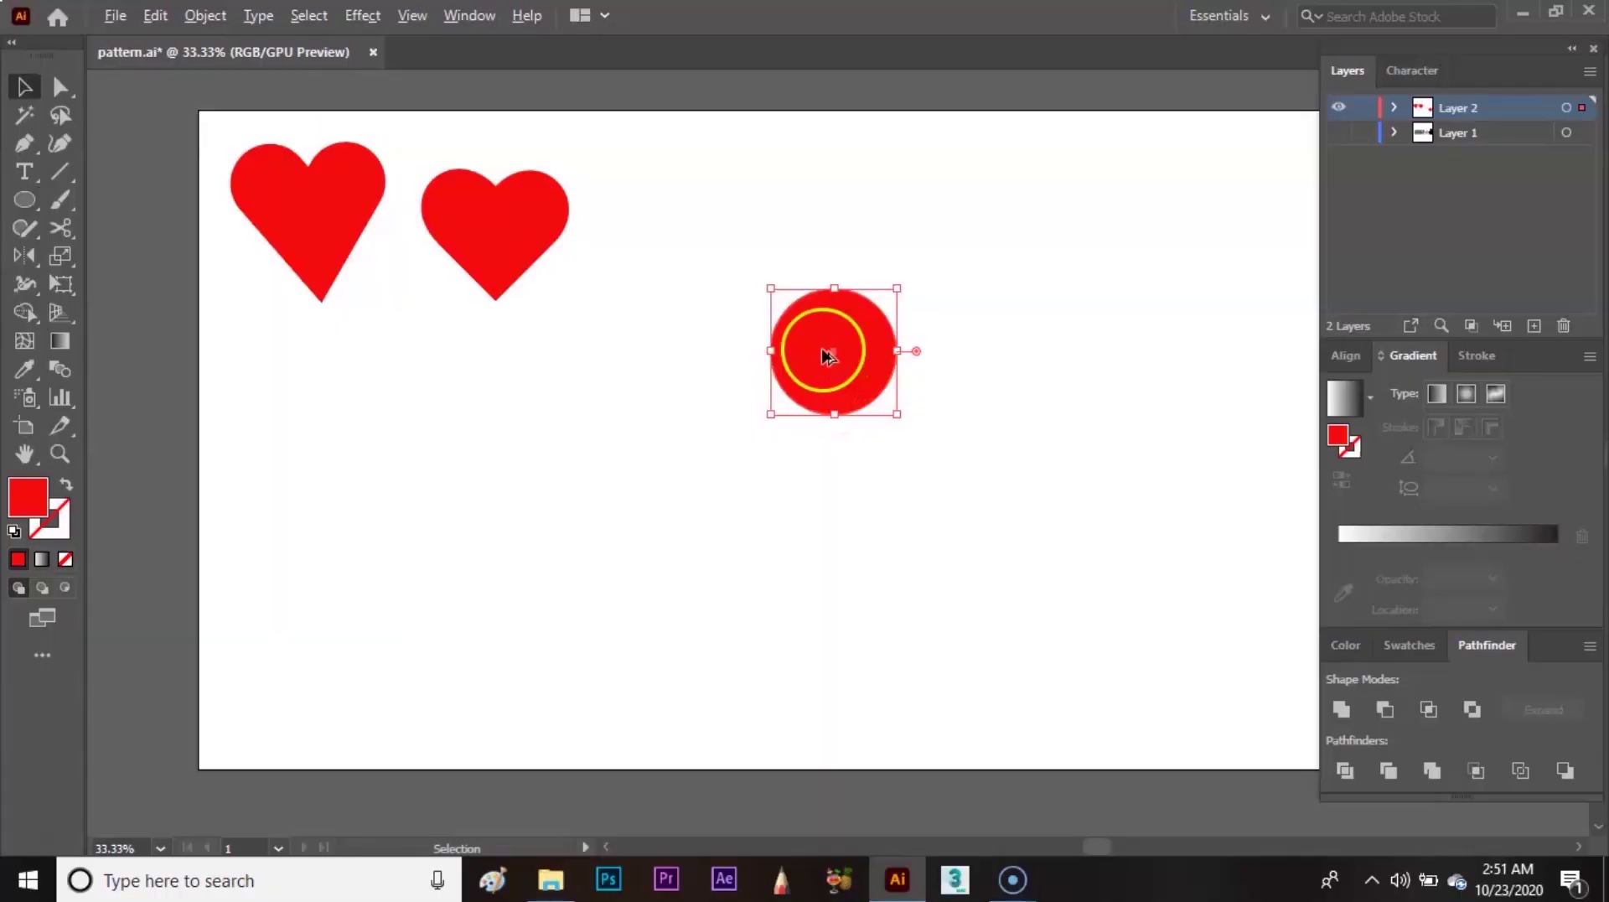
left_click_drag(826, 356, 947, 354)
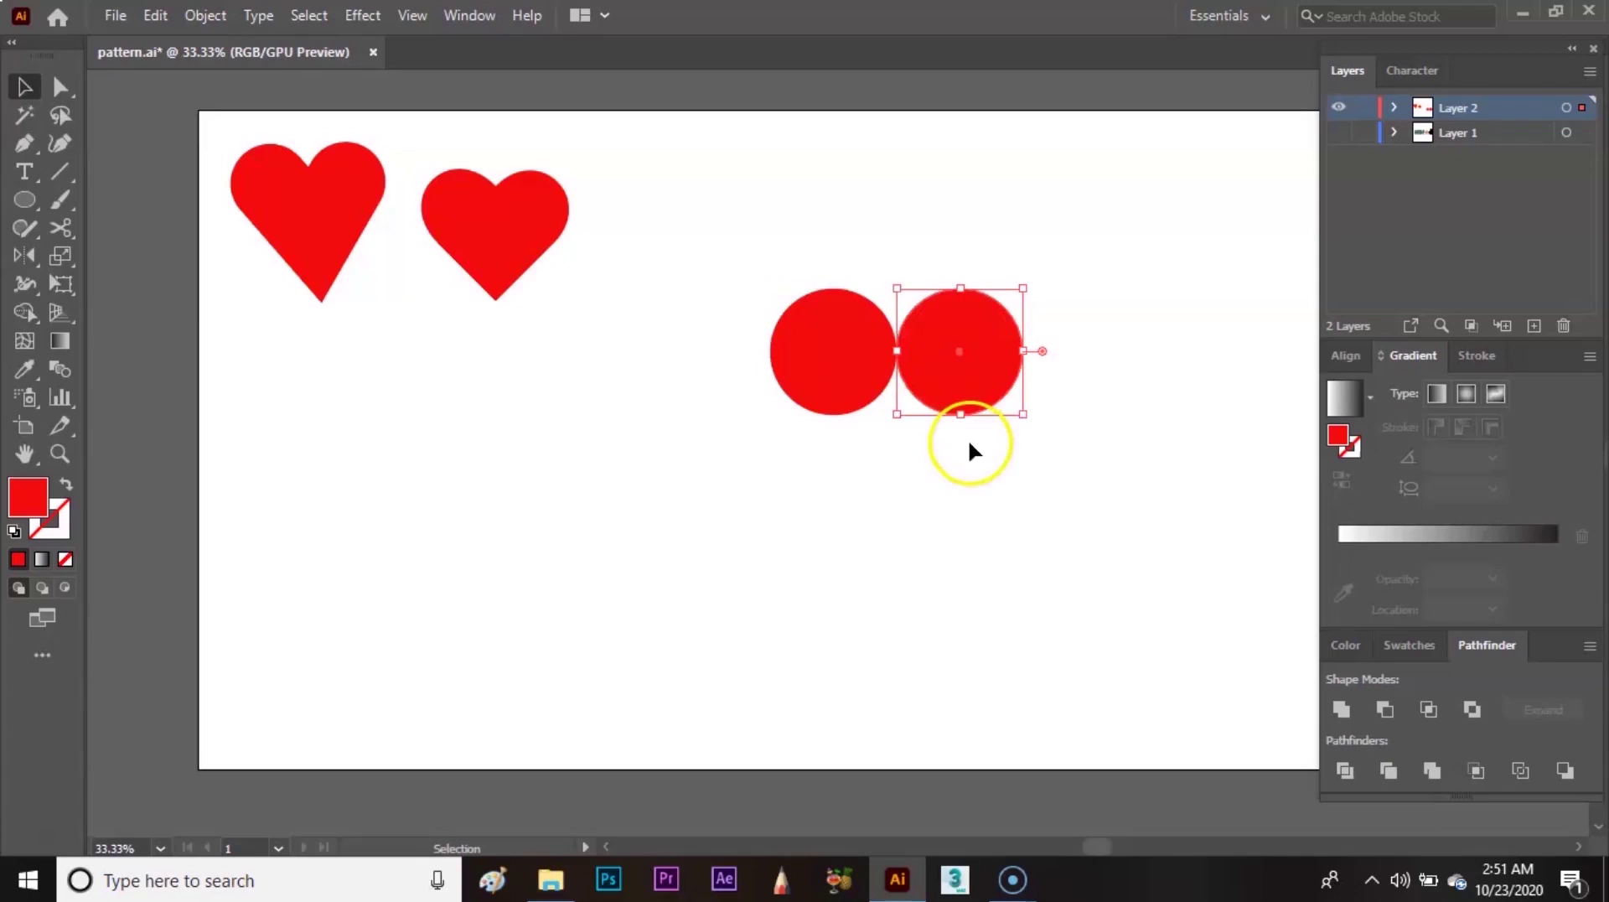
left_click_drag(984, 341, 924, 450)
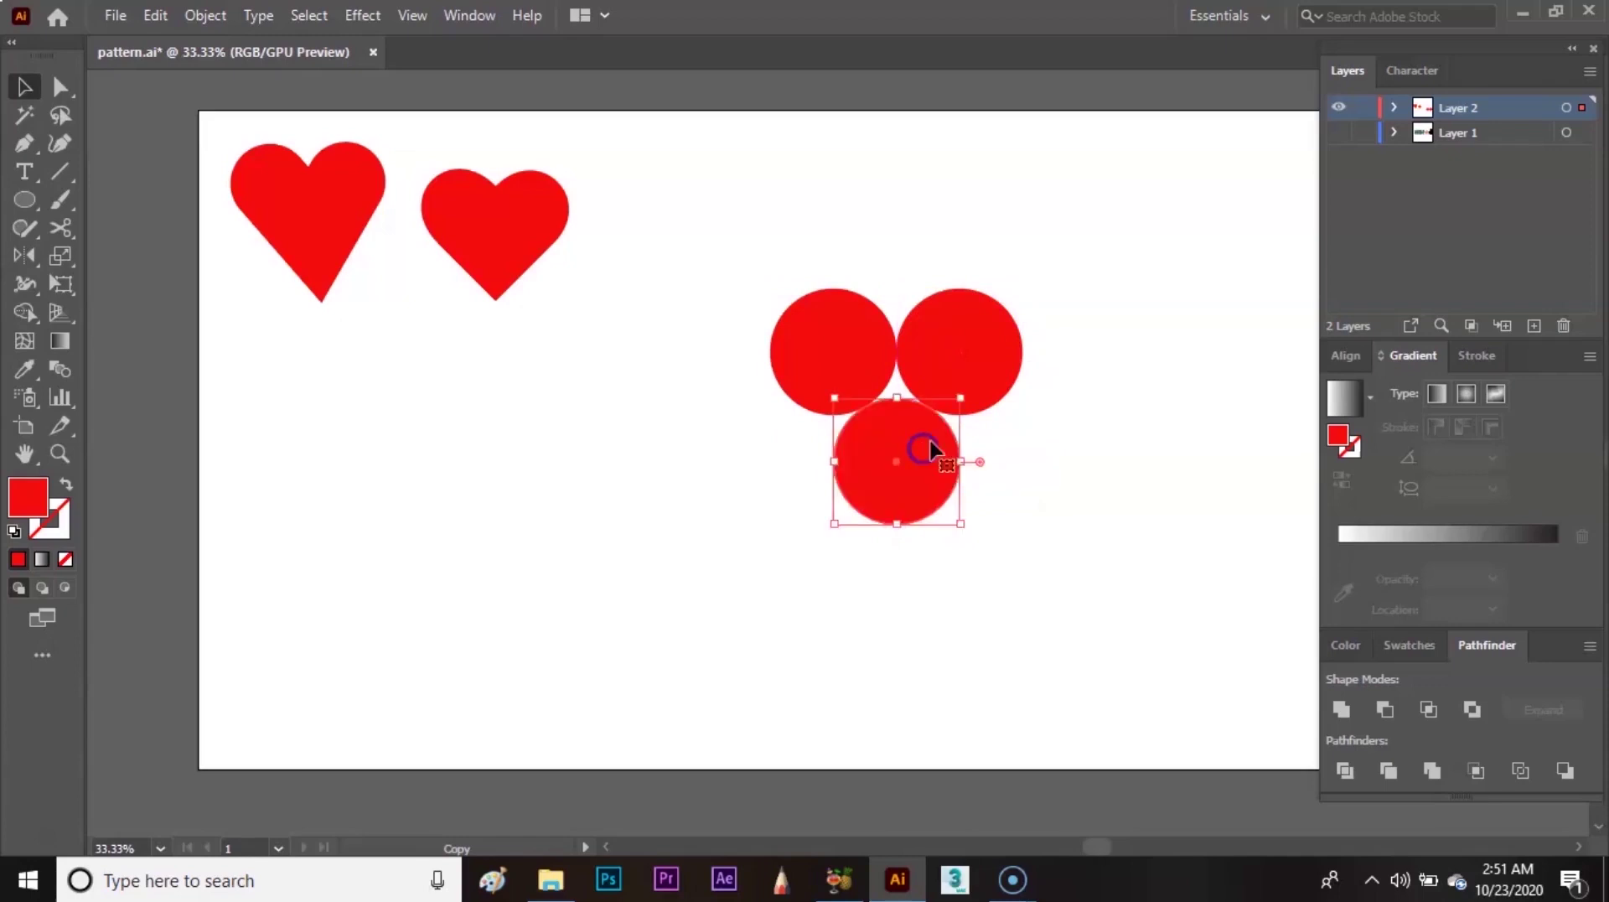
left_click(1148, 356)
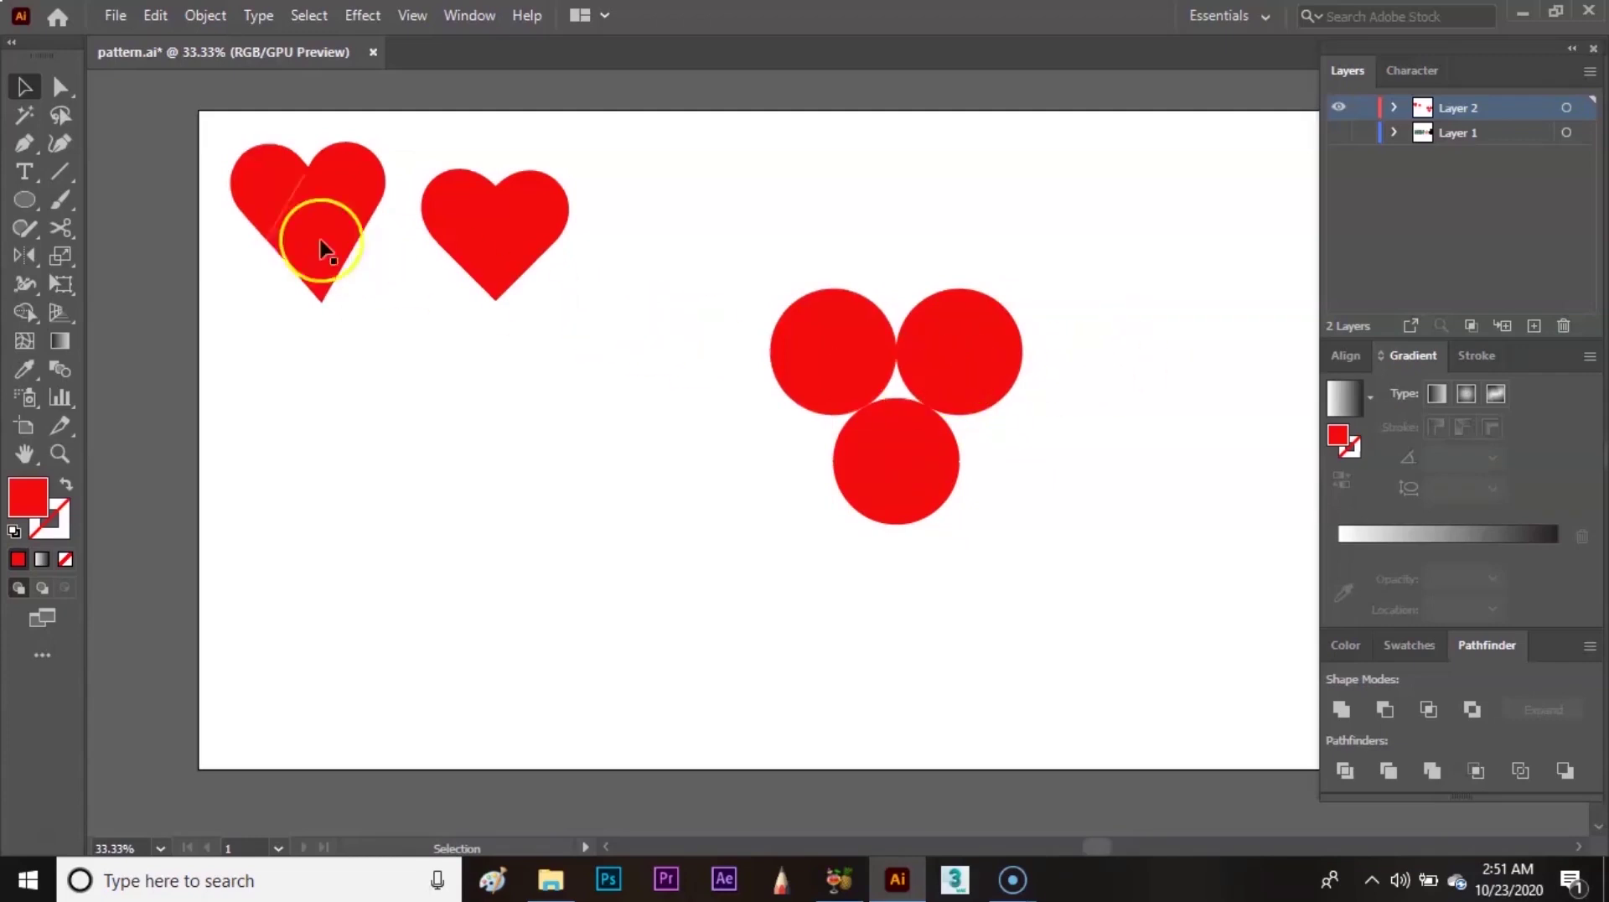
- Draw a closed triangle with the Pen tool, placing its corners near the centres of the three circles
left_click(24, 144)
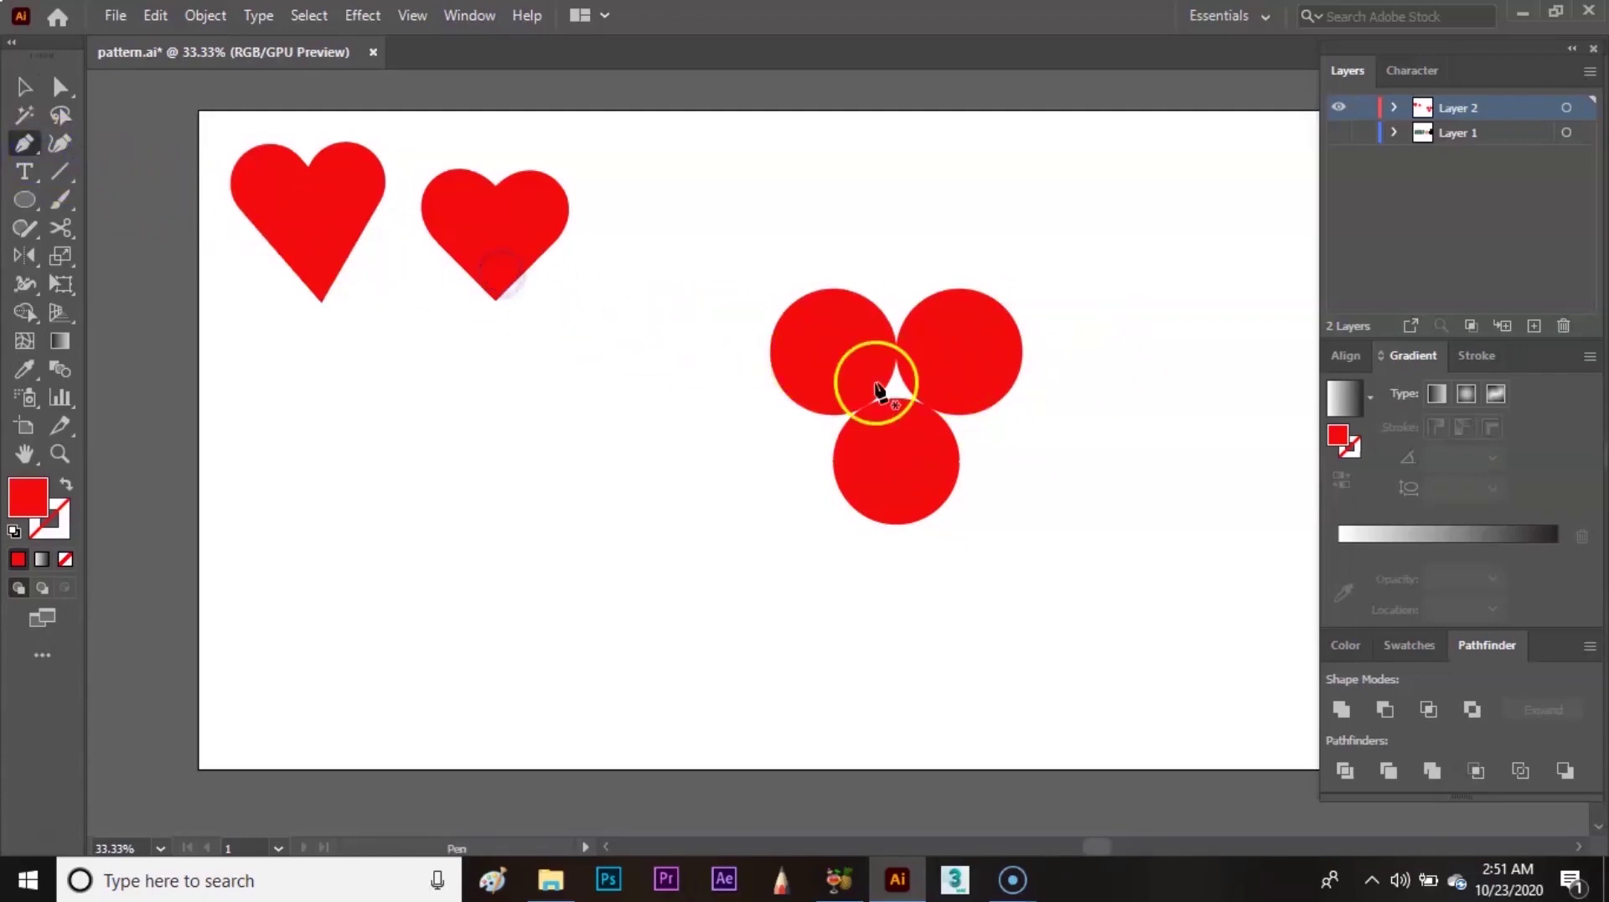
left_click(833, 358)
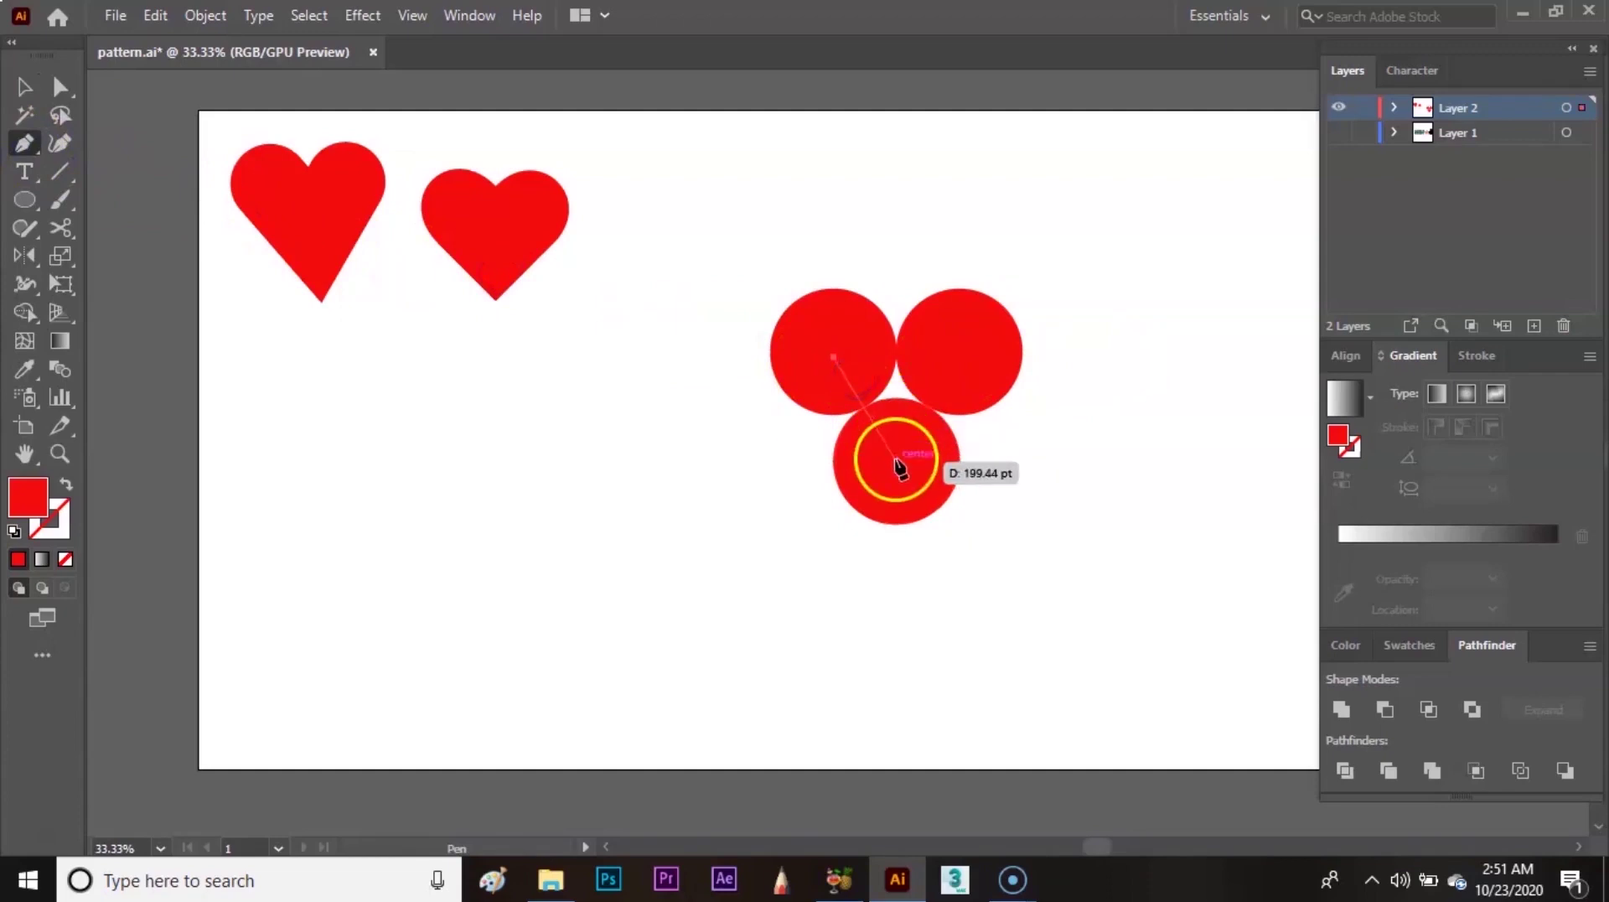
left_click(895, 445)
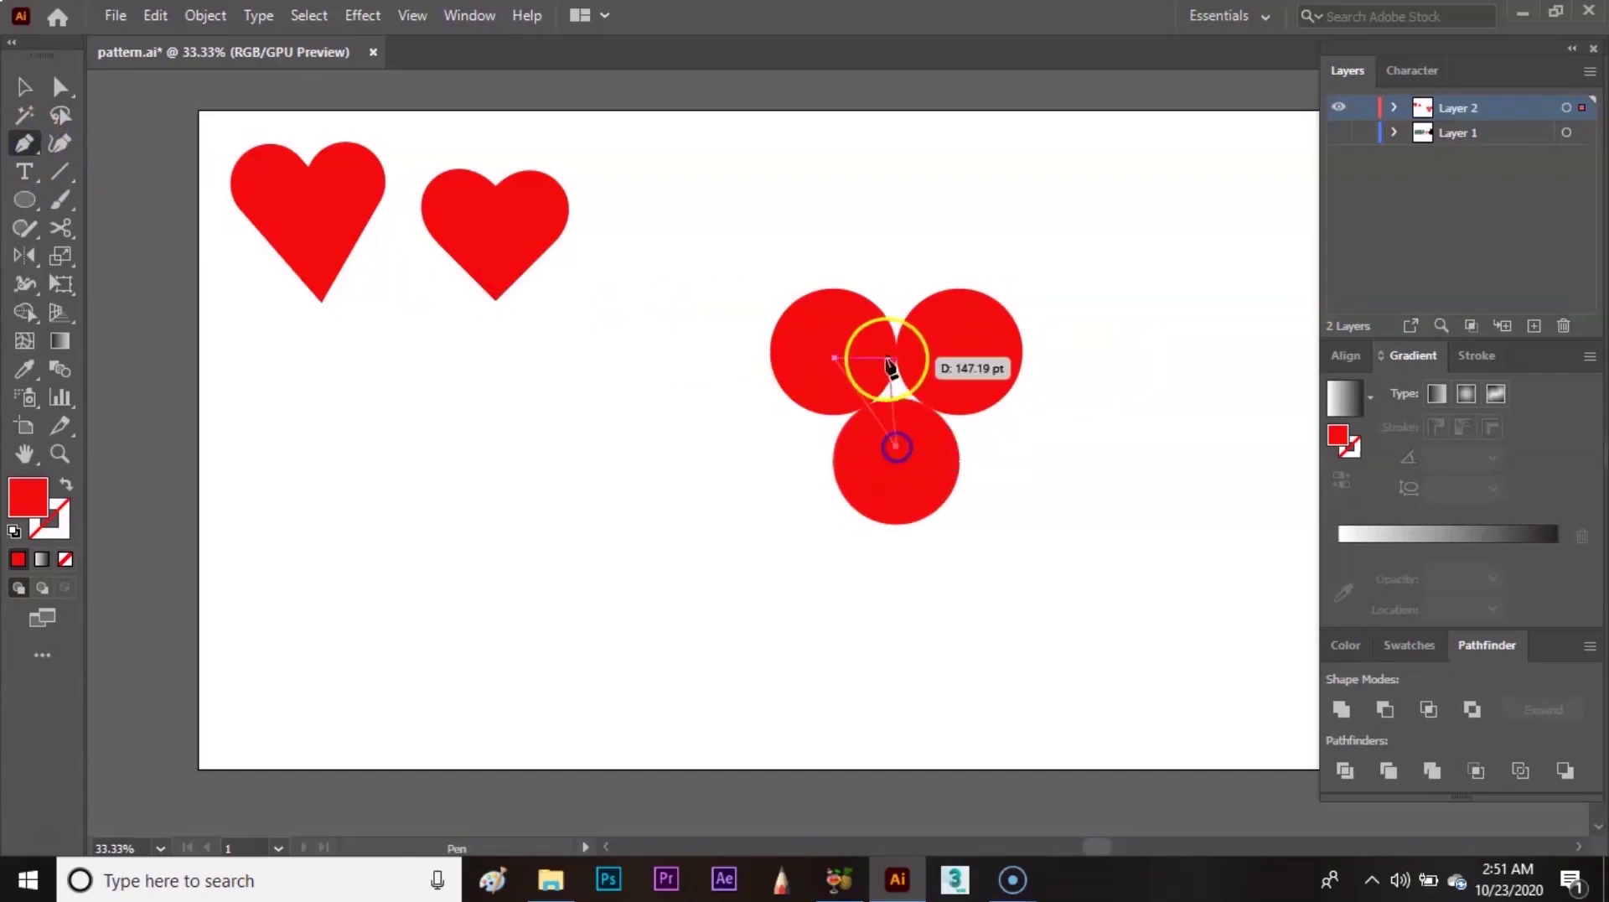
left_click(945, 357)
left_click(834, 359)
key("v")
- Delete the lower circle, keeping the two upper circles and the triangle
left_click(1117, 436)
left_click(908, 481)
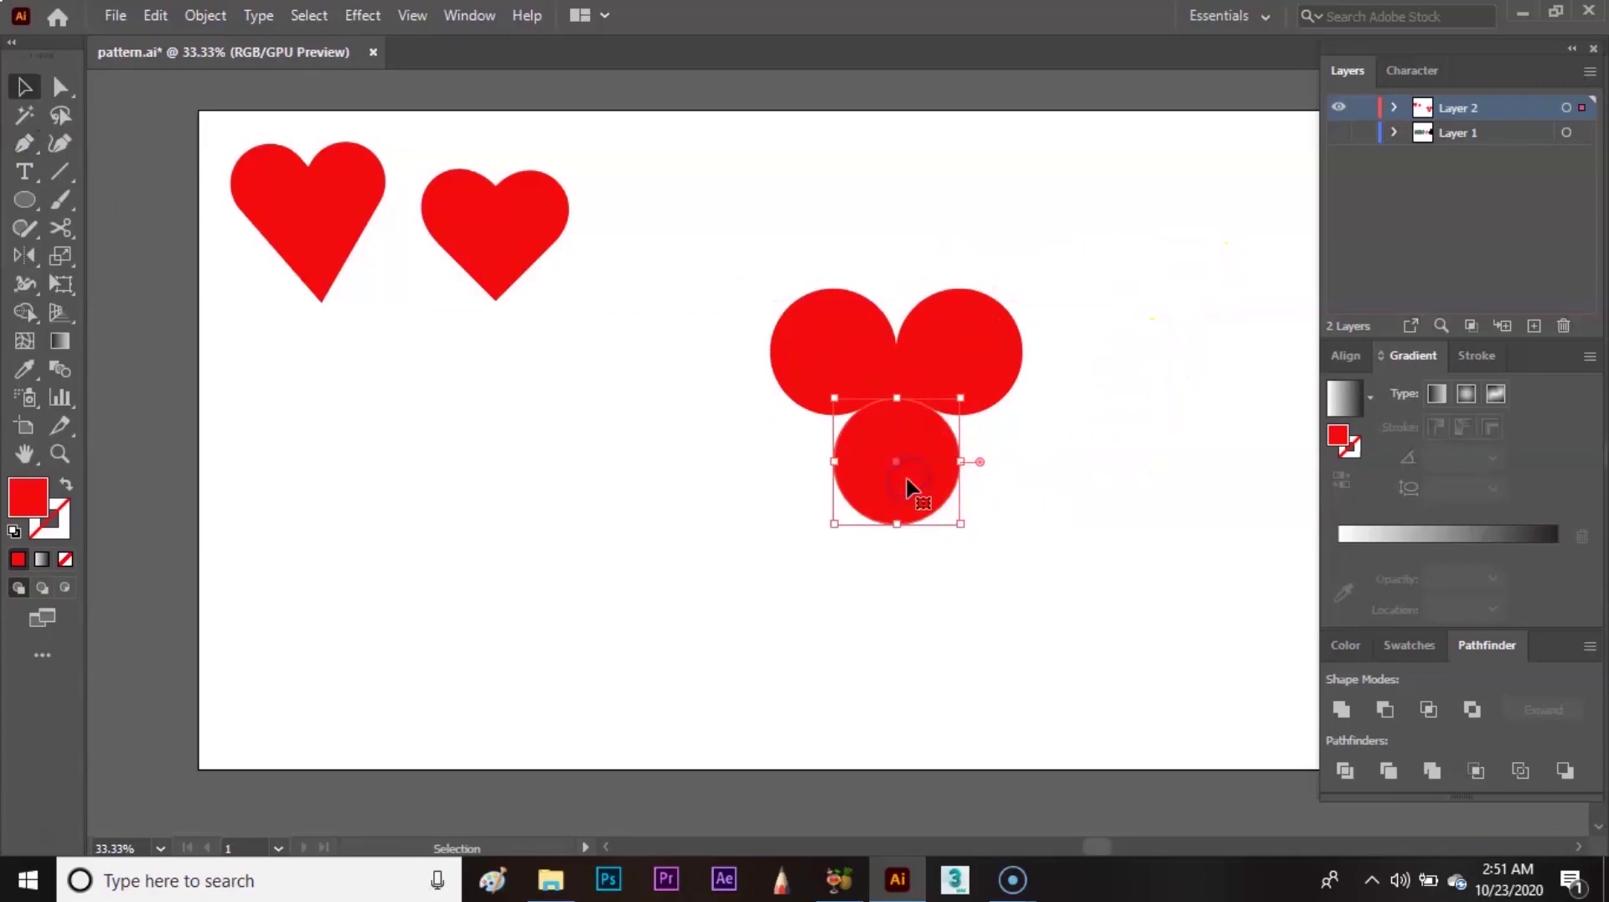
key("Delete")
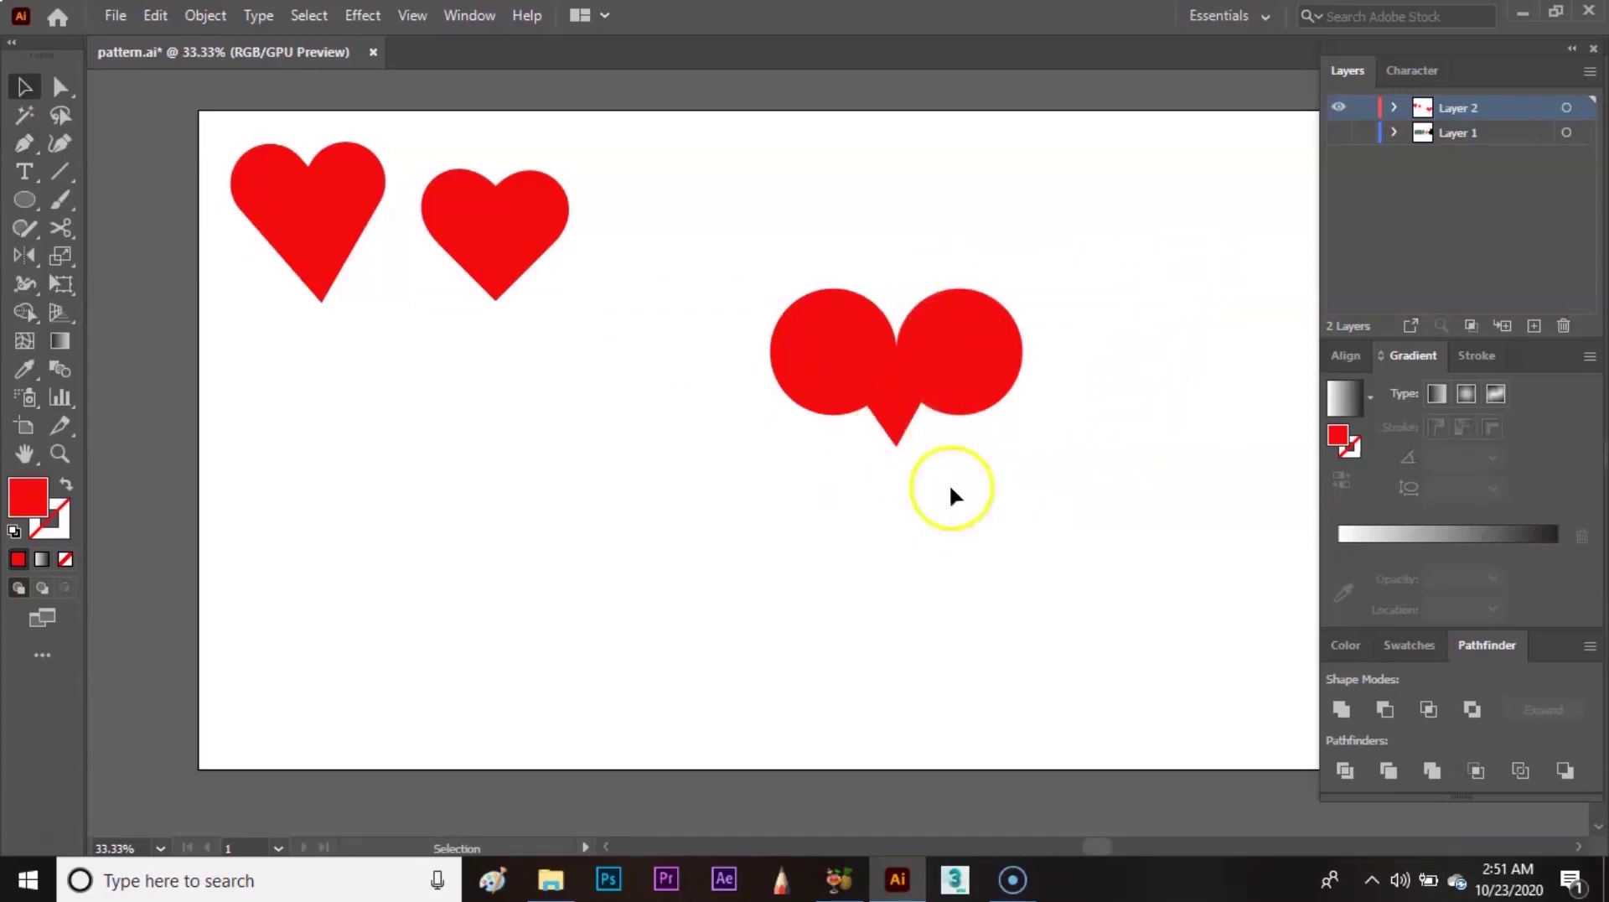
- Stretch the triangle downward well below the two circles and unite all three into one shape
left_click(897, 438)
left_click_drag(897, 447, 892, 528)
left_click(1054, 390)
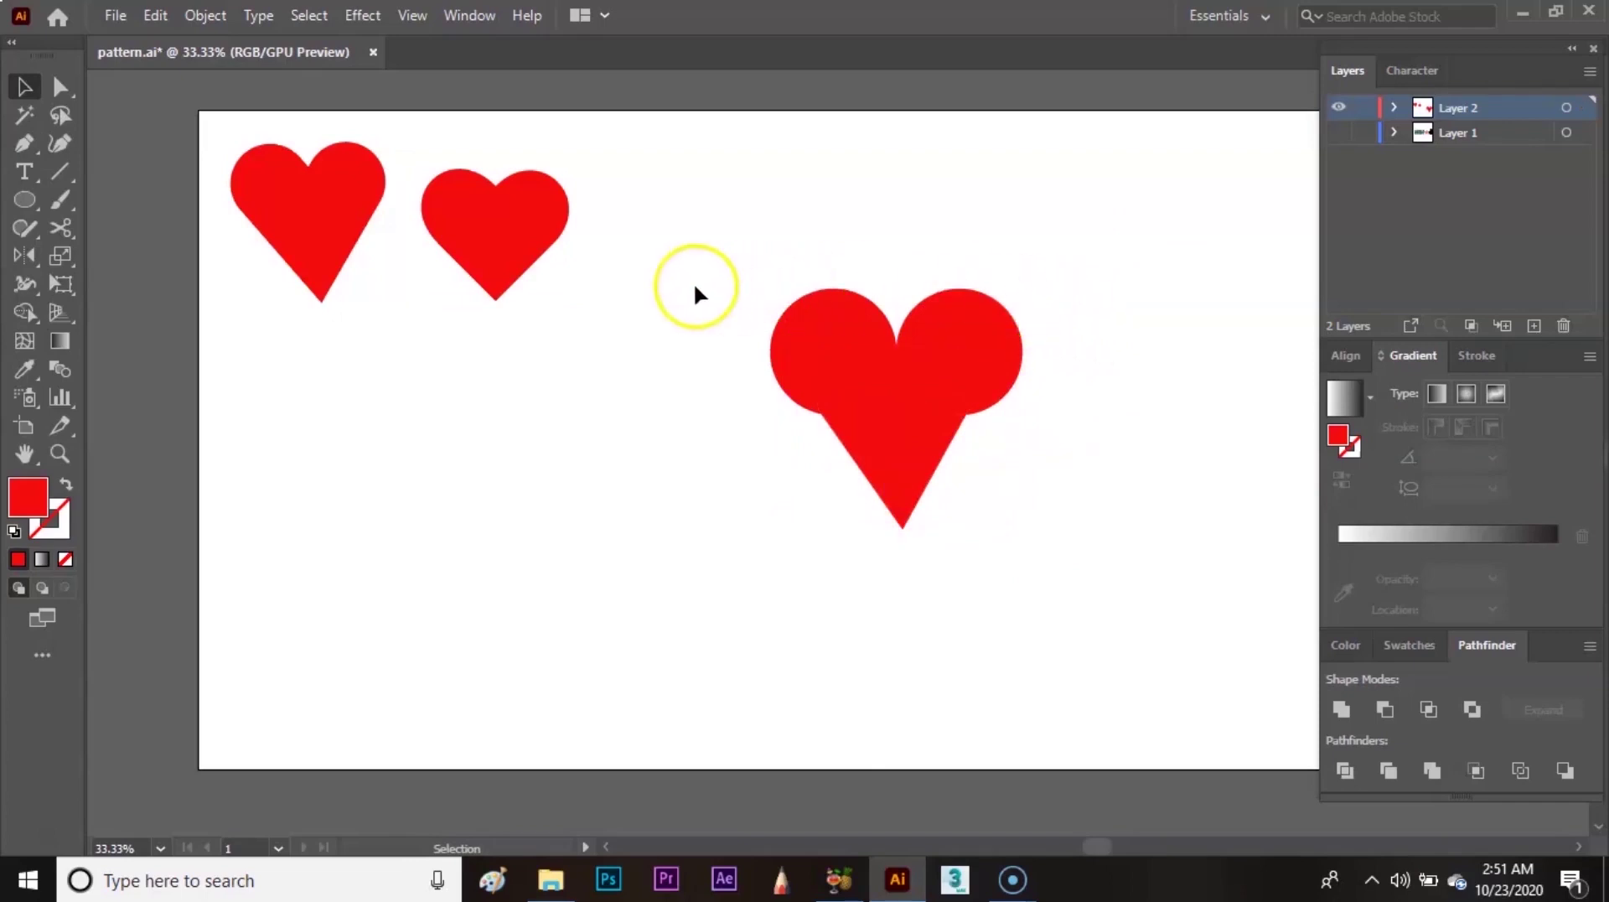
left_click_drag(721, 252, 985, 566)
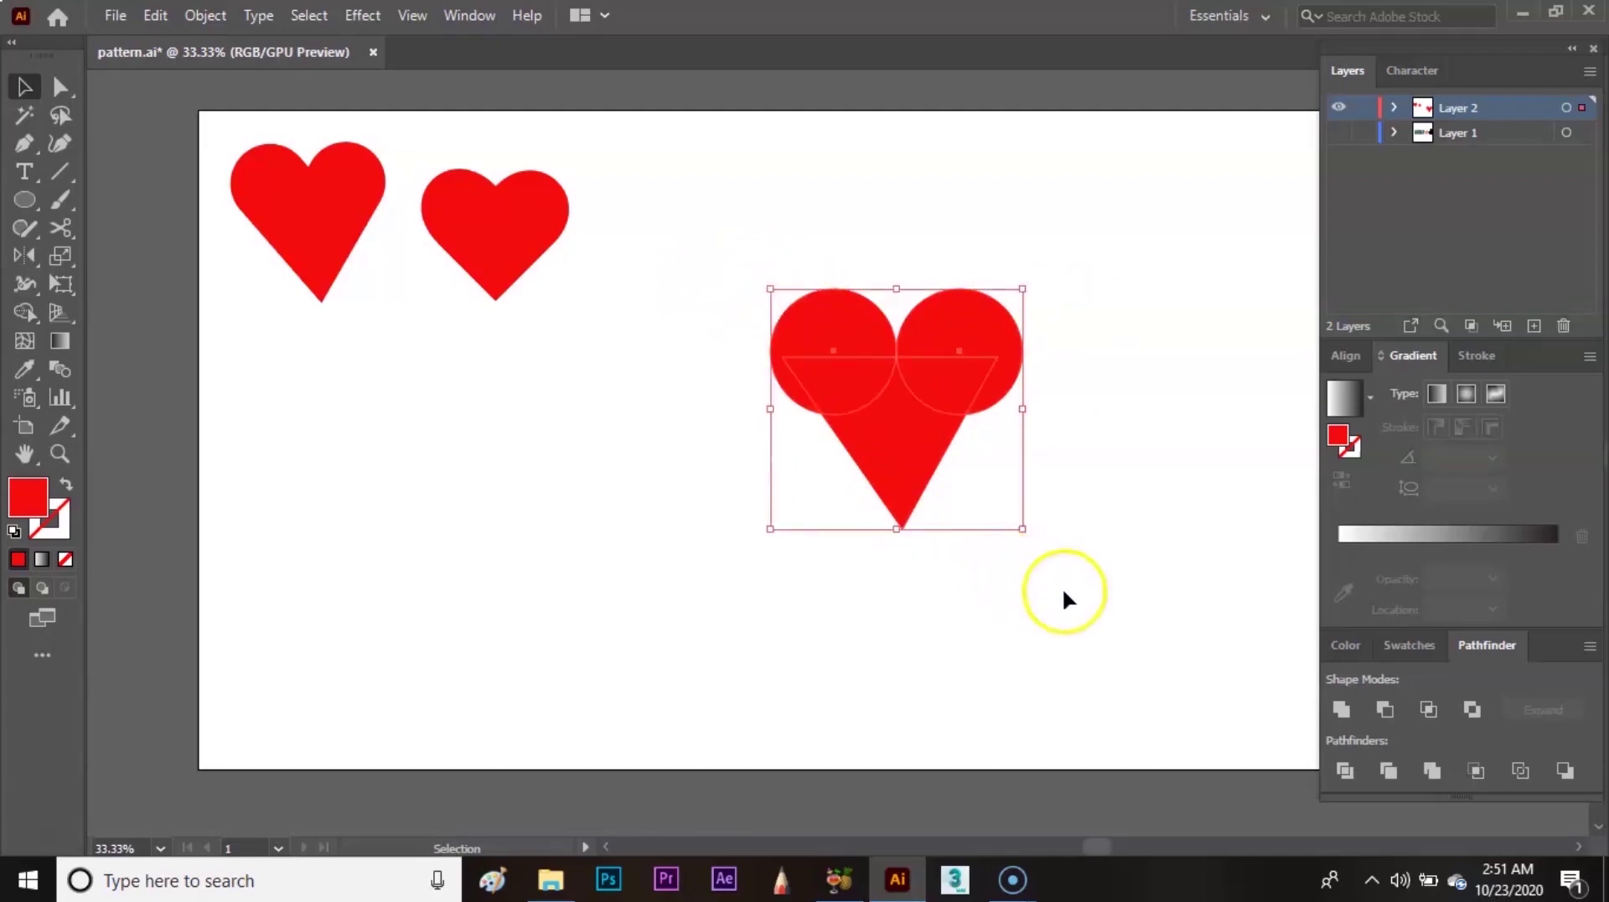
left_click(1346, 711)
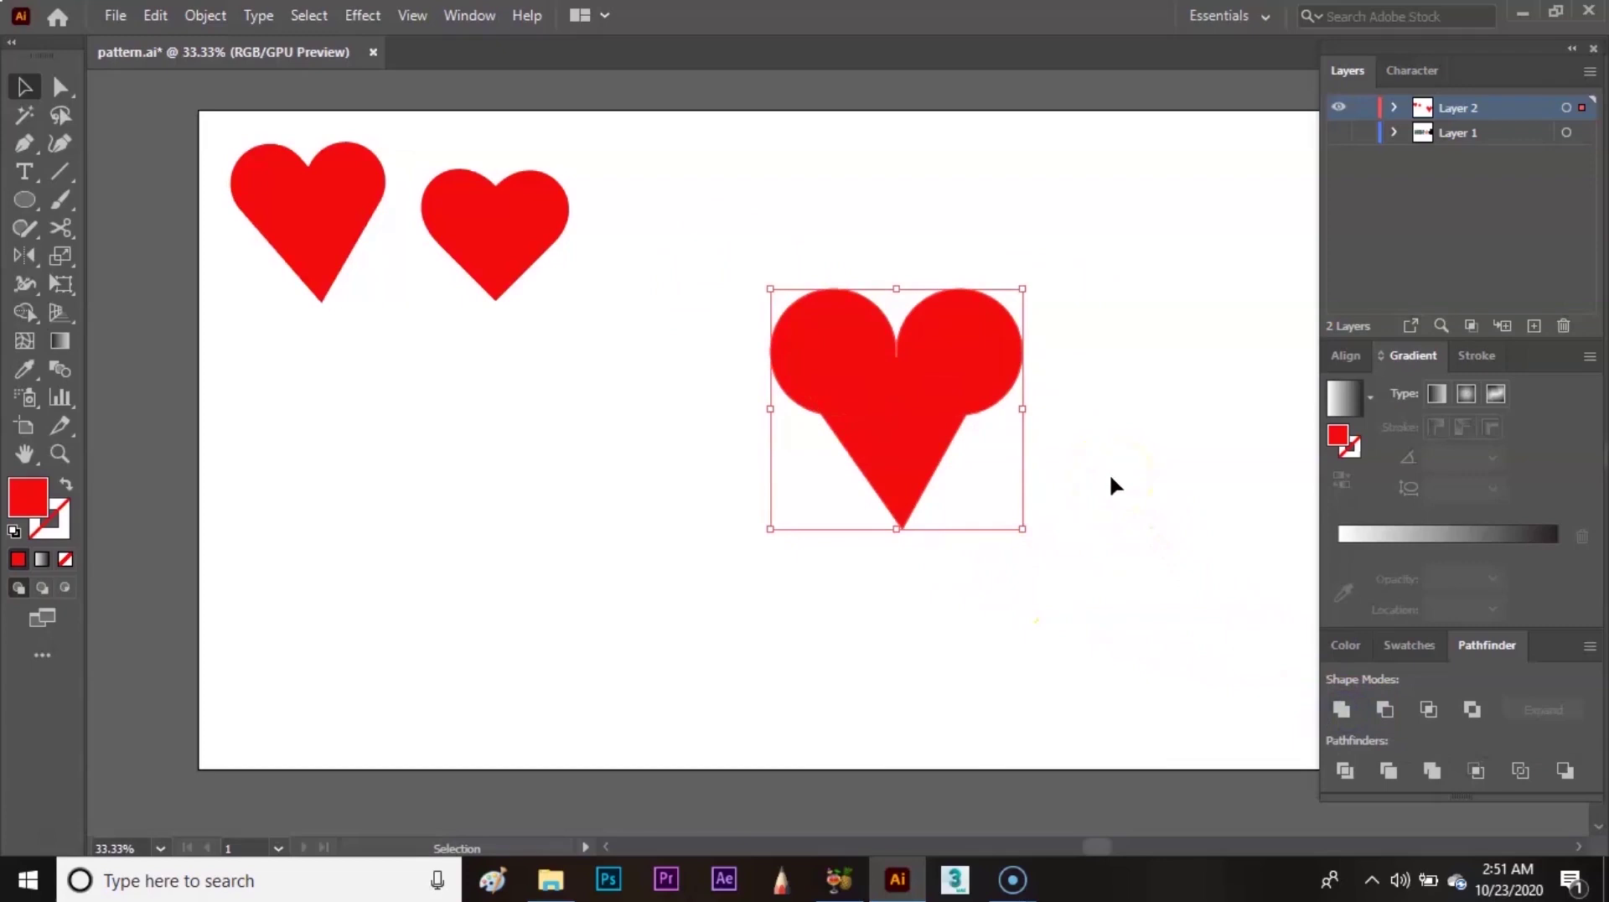
- Delete the two anchor points where the circles meet the triangle's sides to smooth the heart's outline
left_click_drag(32, 140, 112, 198)
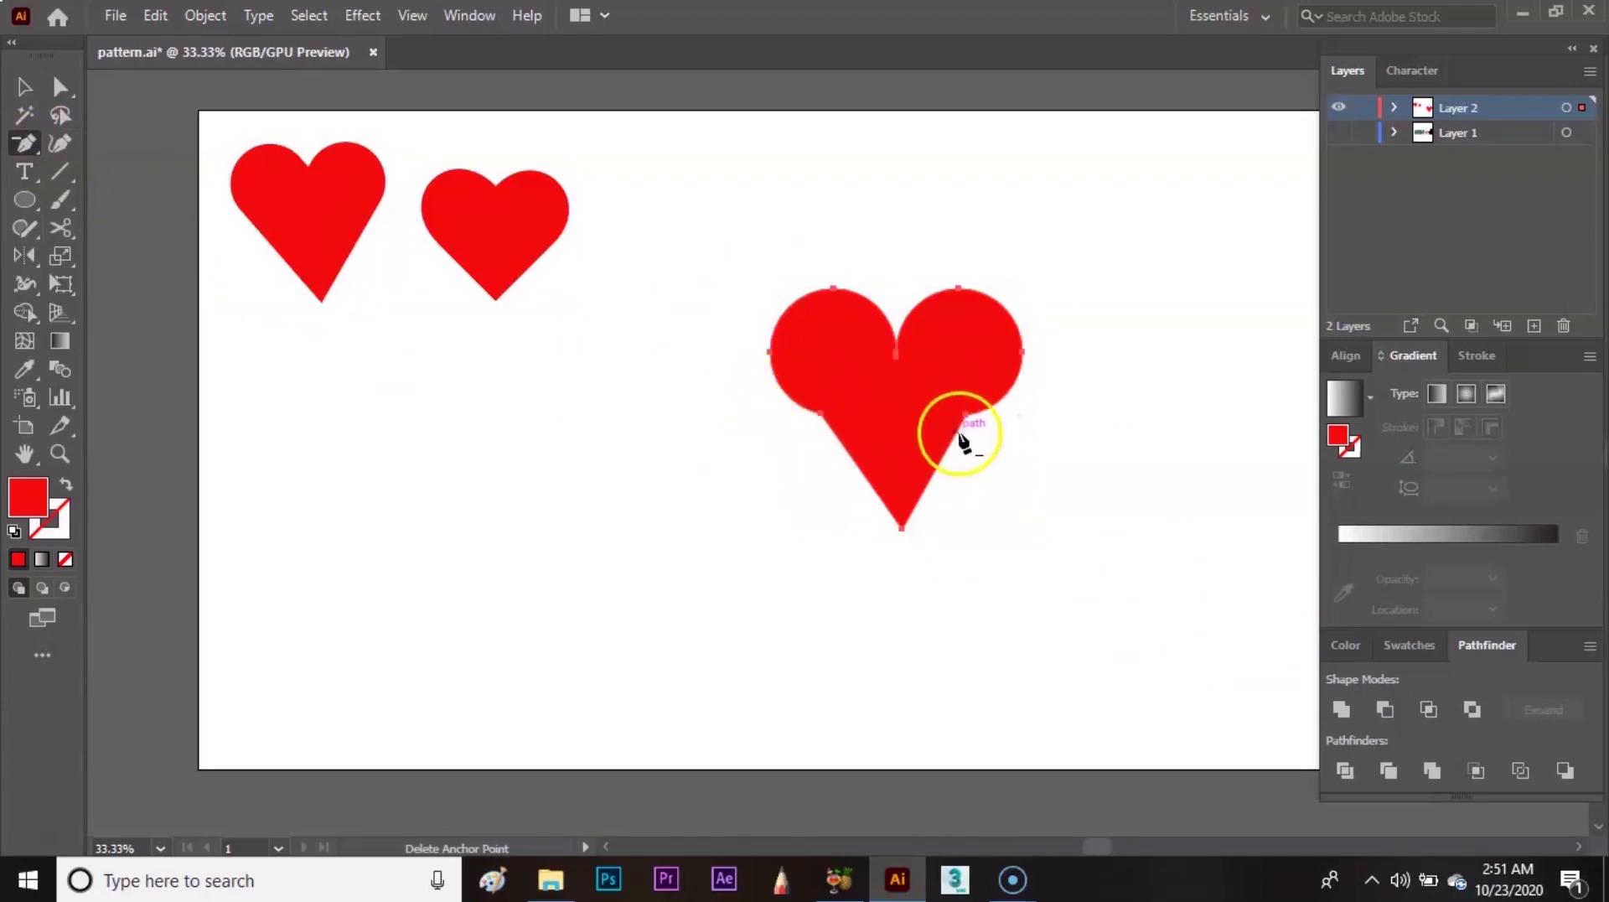
left_click(821, 414)
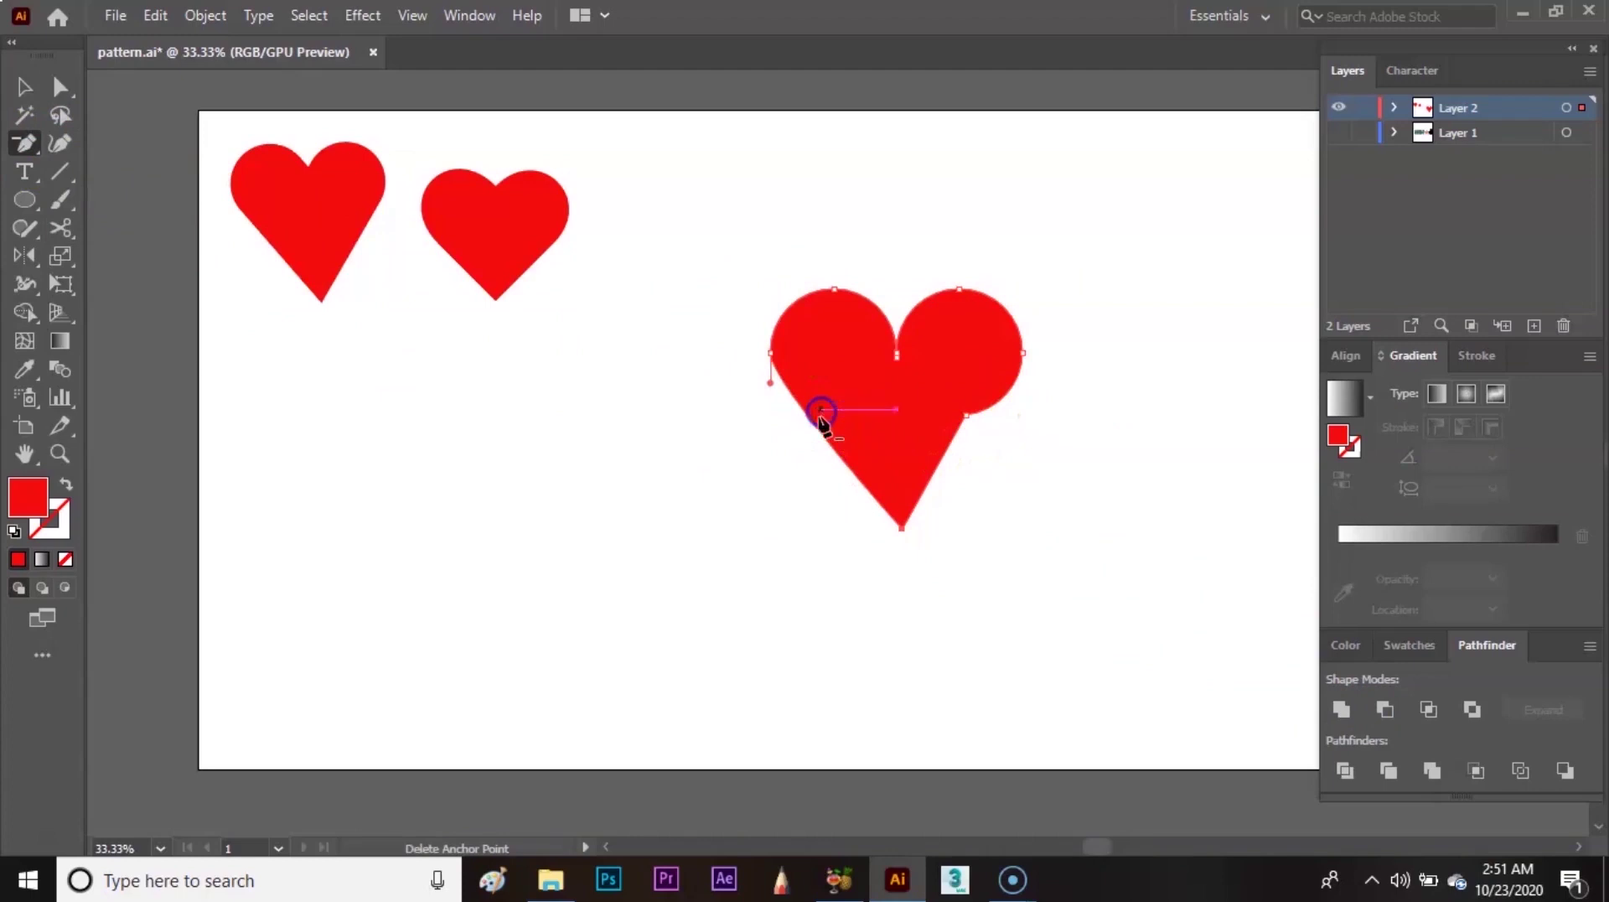
left_click(967, 416)
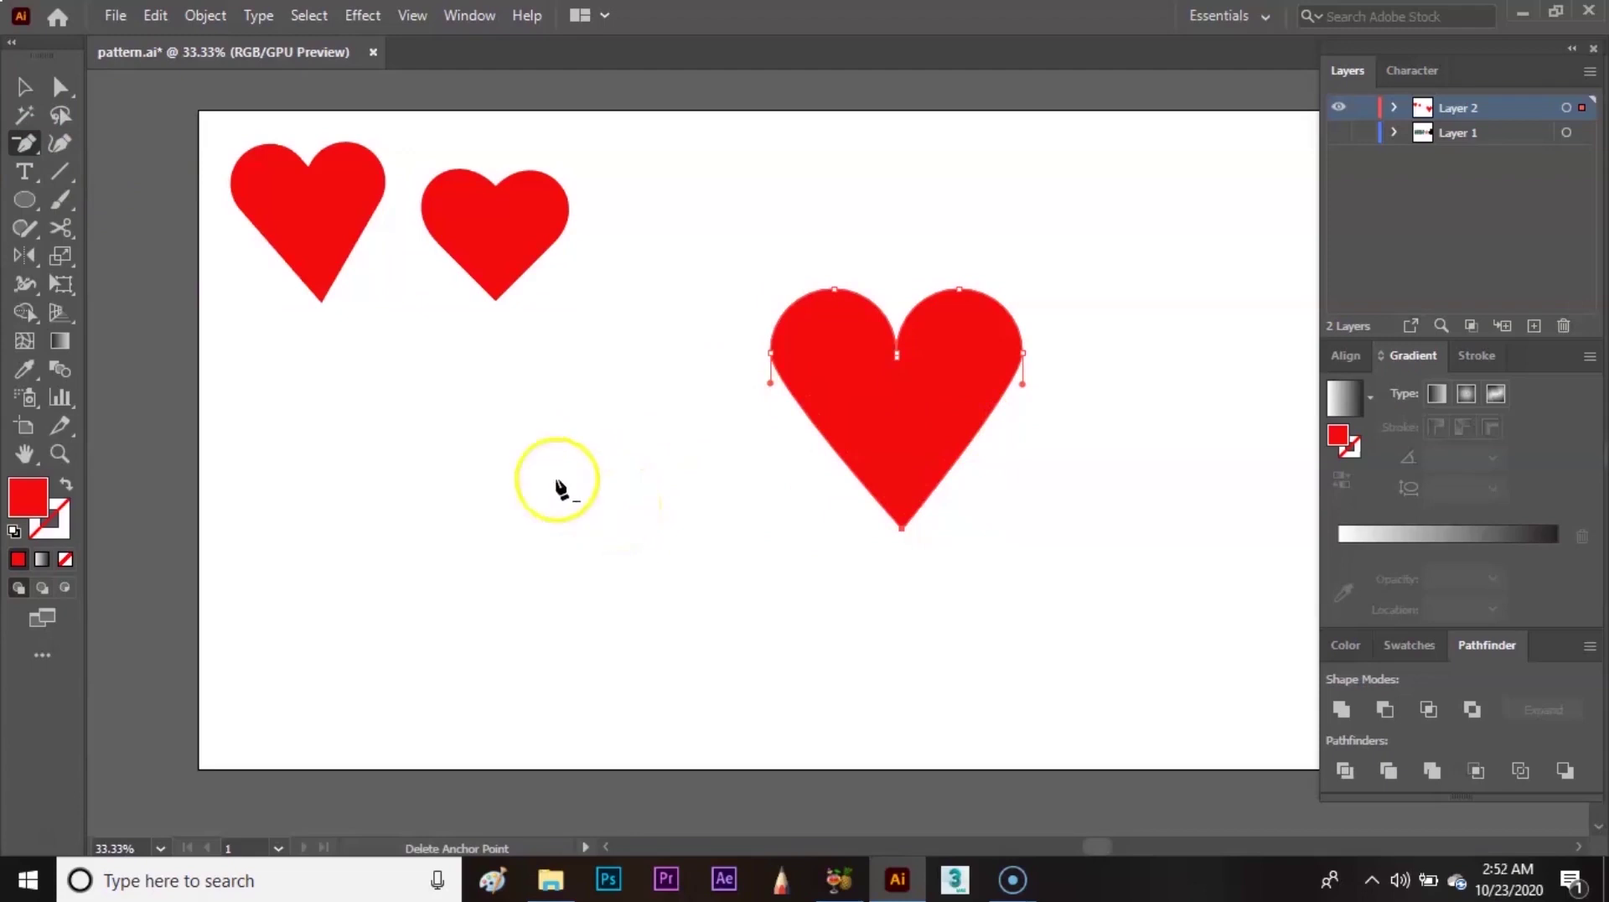
- Lengthen the lower direction handles of the heart's left and right anchor points to round its sides outward
left_click(58, 83)
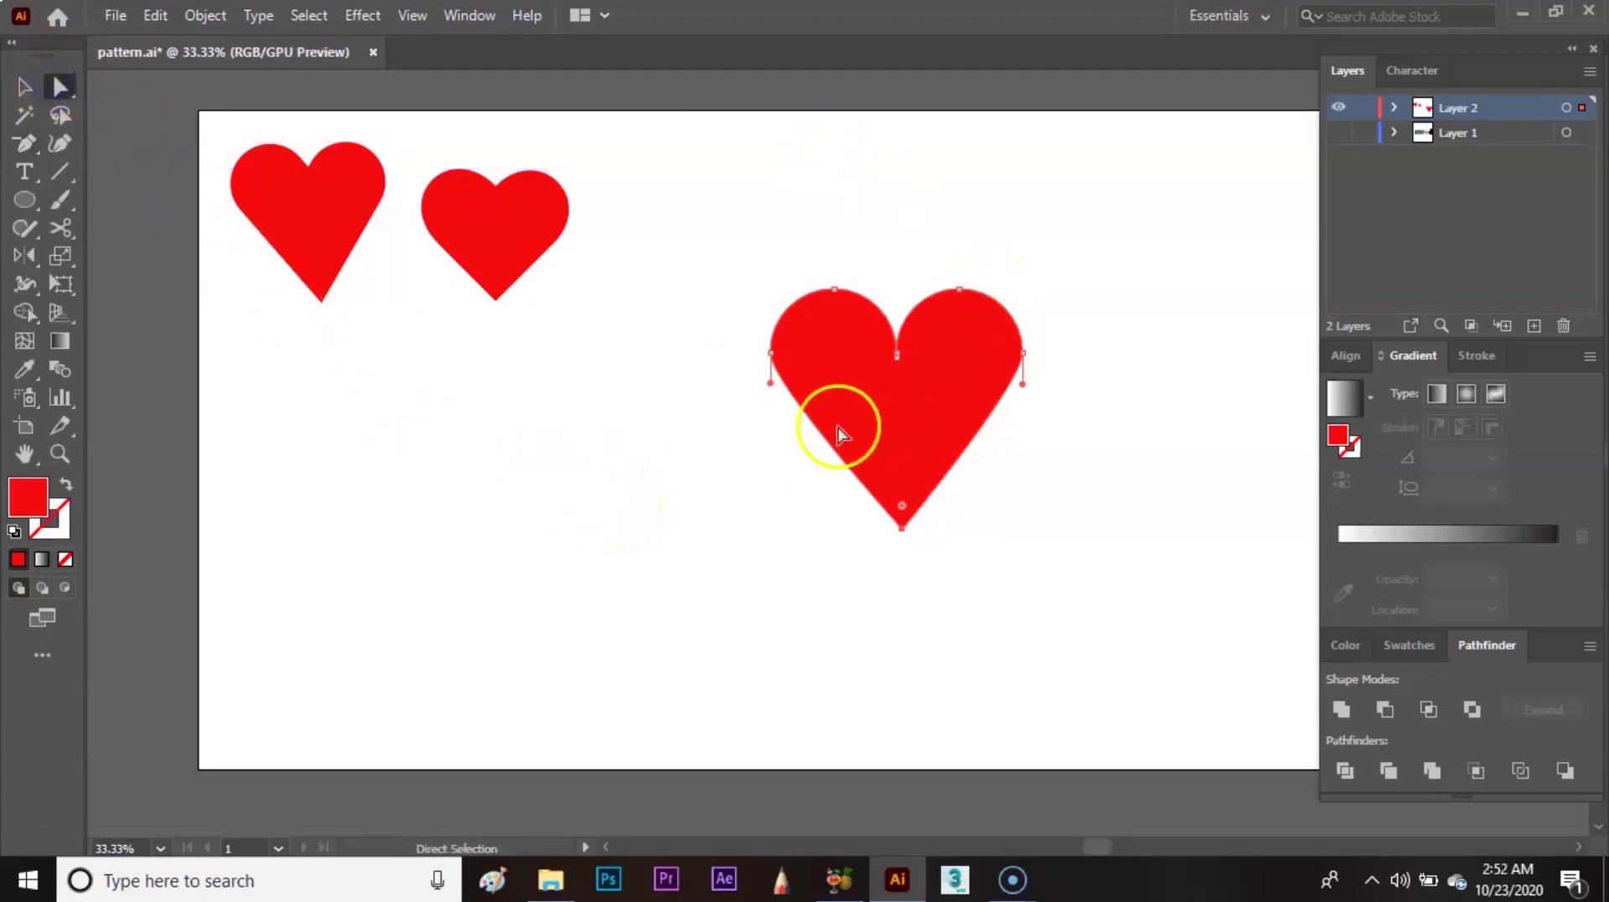
left_click_drag(771, 384, 776, 445)
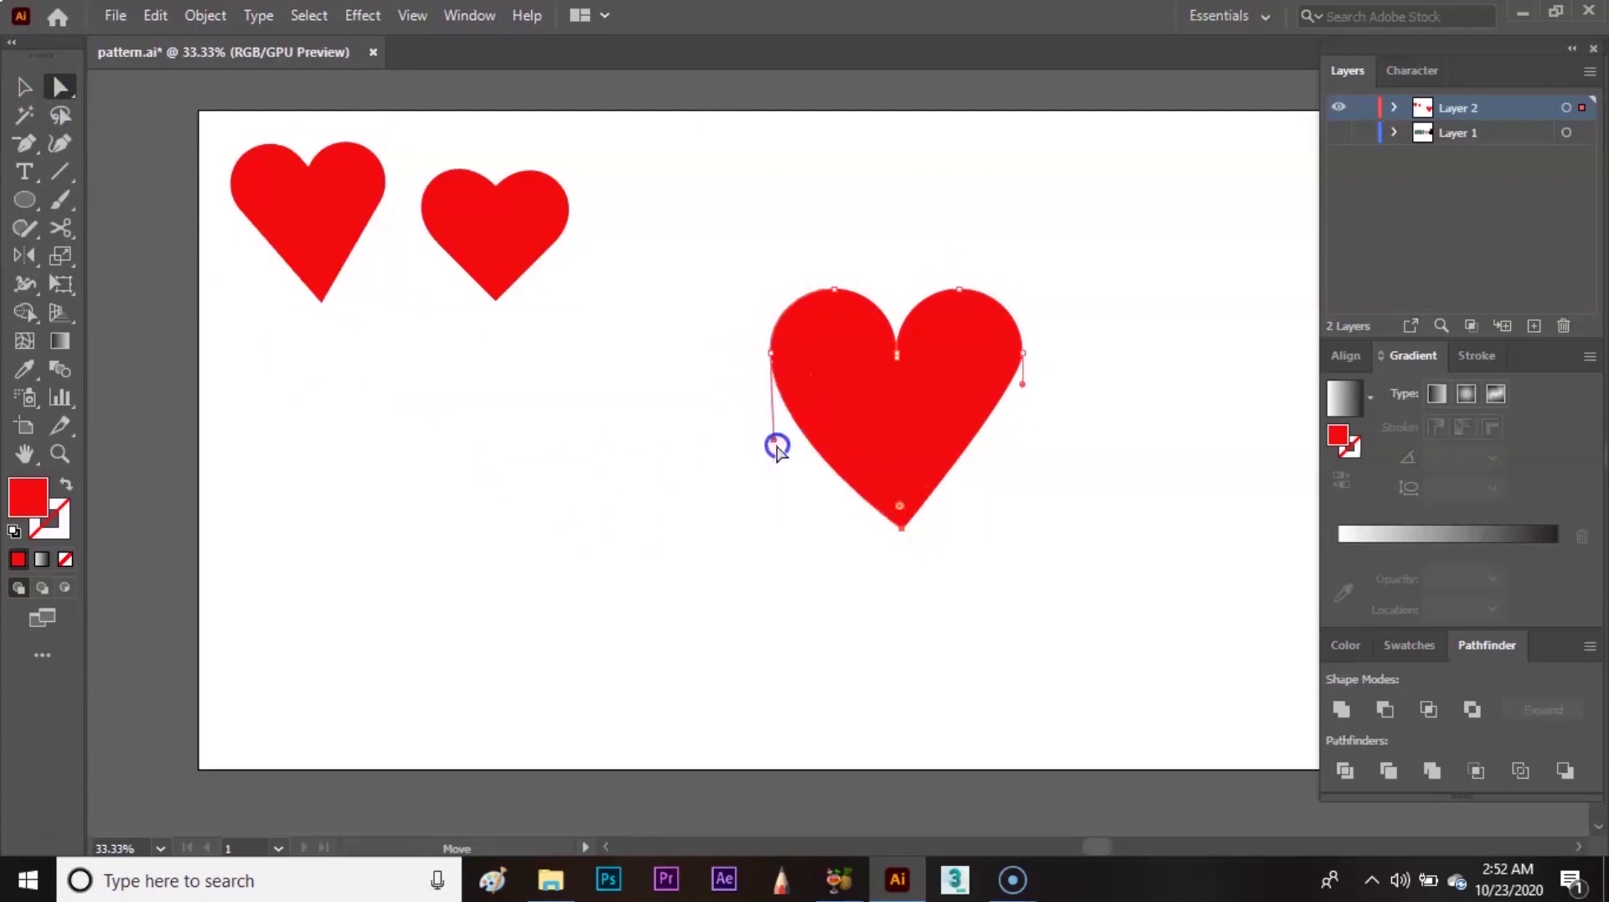
left_click_drag(1022, 385, 1021, 431)
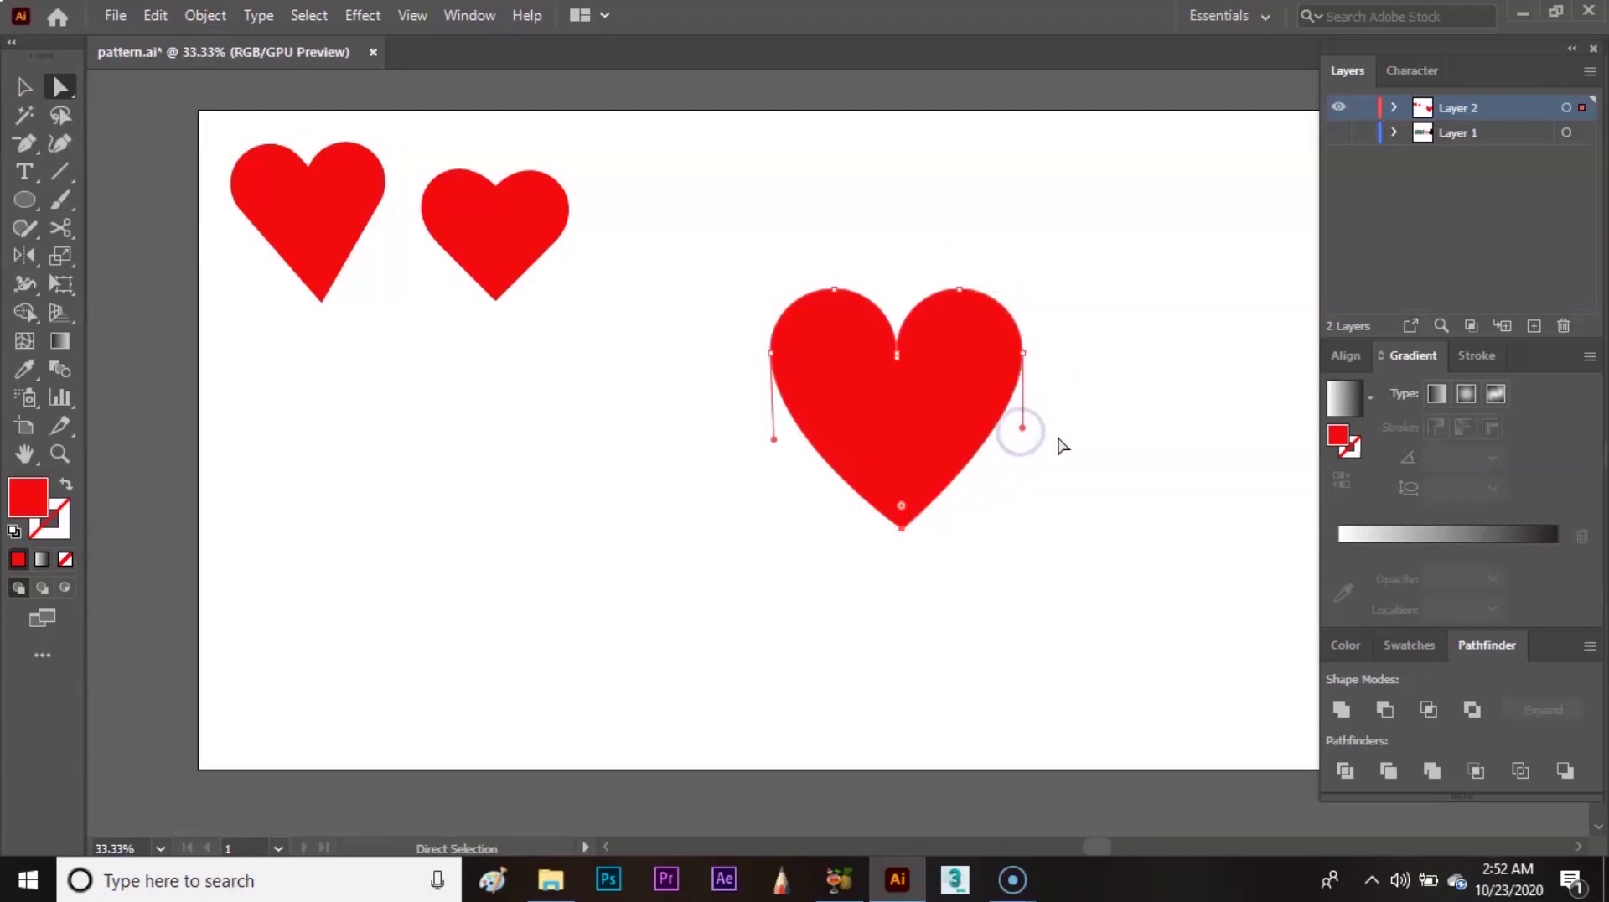
- Scale the heart down to match the other two and place it beside them as third in the row
key("v")
left_click(1084, 424)
left_click(1002, 323)
left_click_drag(1023, 287, 928, 387)
left_click(944, 295)
left_click_drag(880, 460, 721, 249)
left_click(973, 245)
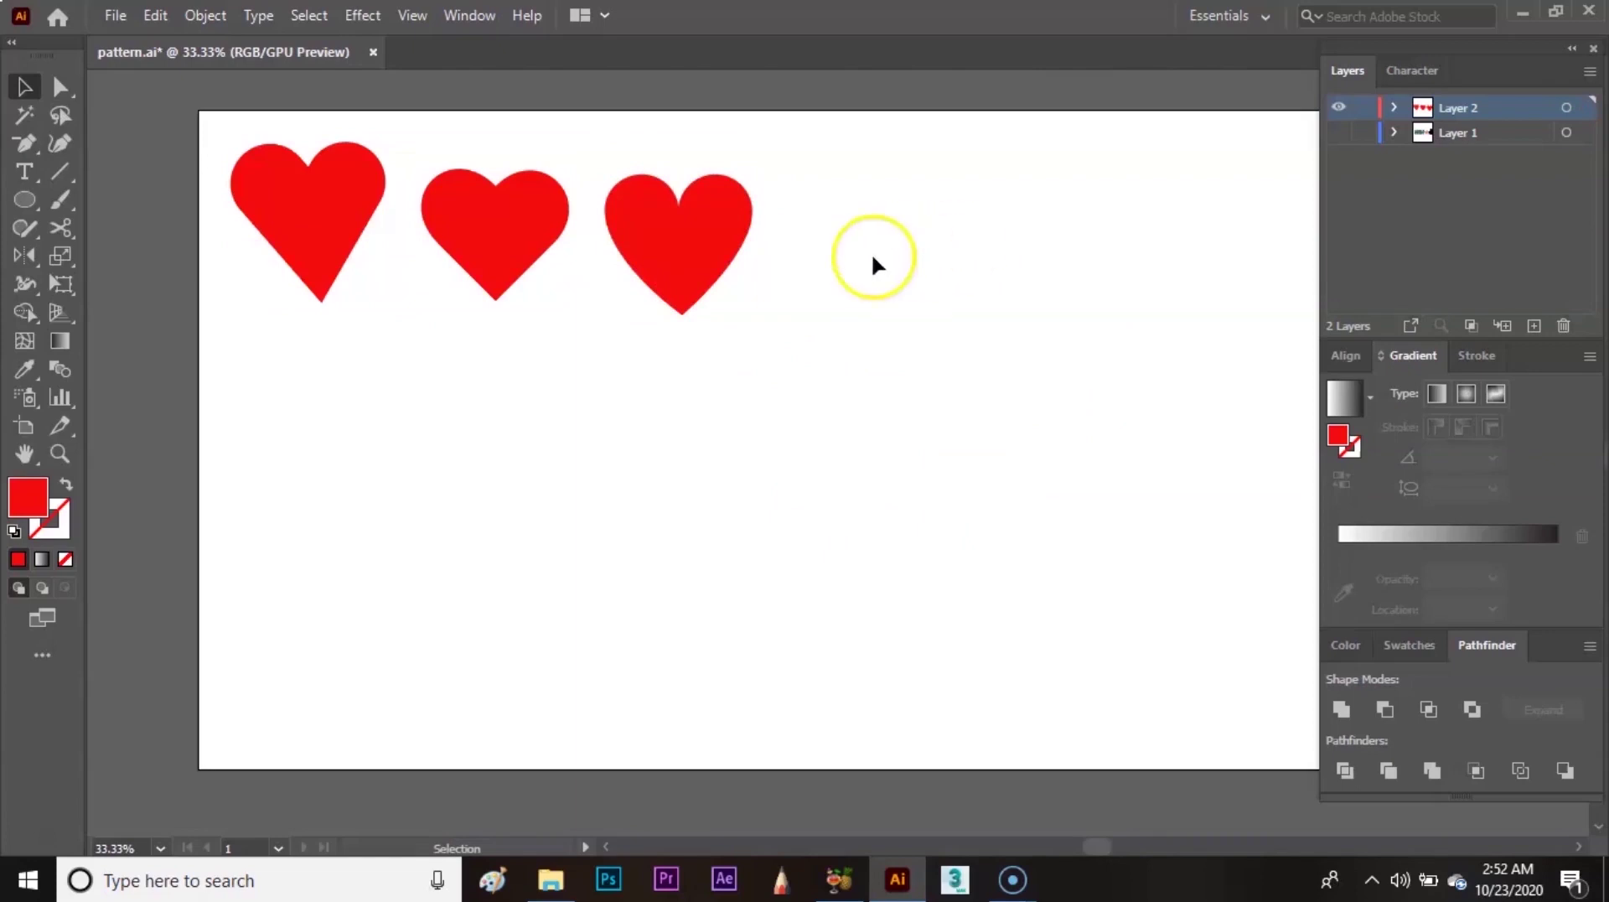
- Draw a red square about 374 pt wide in the empty area below the hearts and duplicate it to its right
left_click(24, 201)
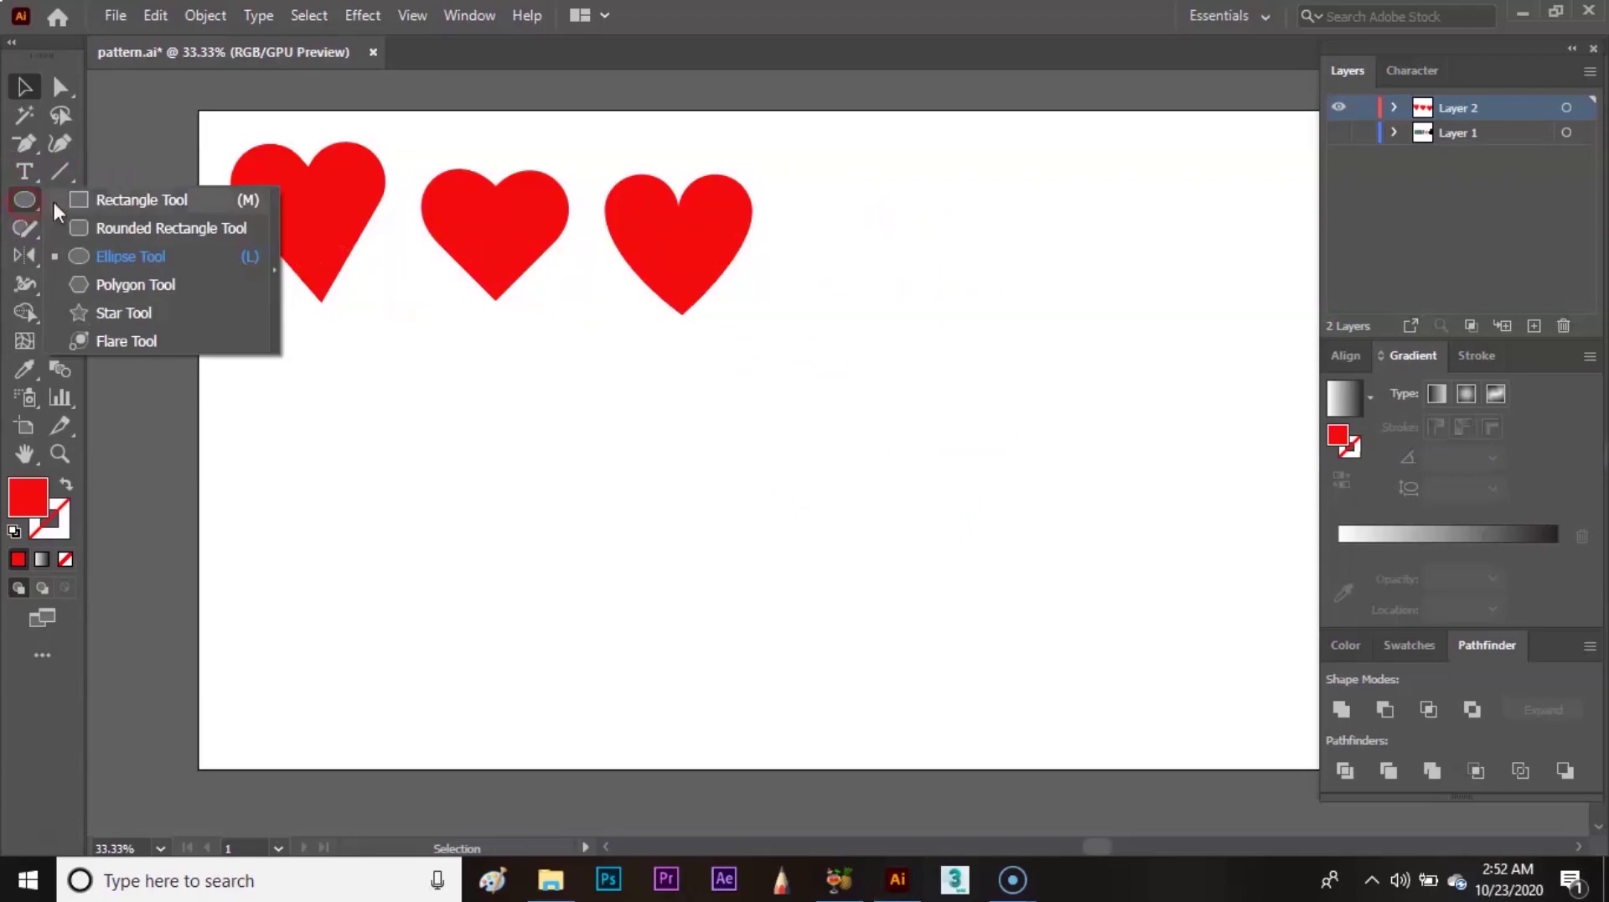
left_click(145, 209)
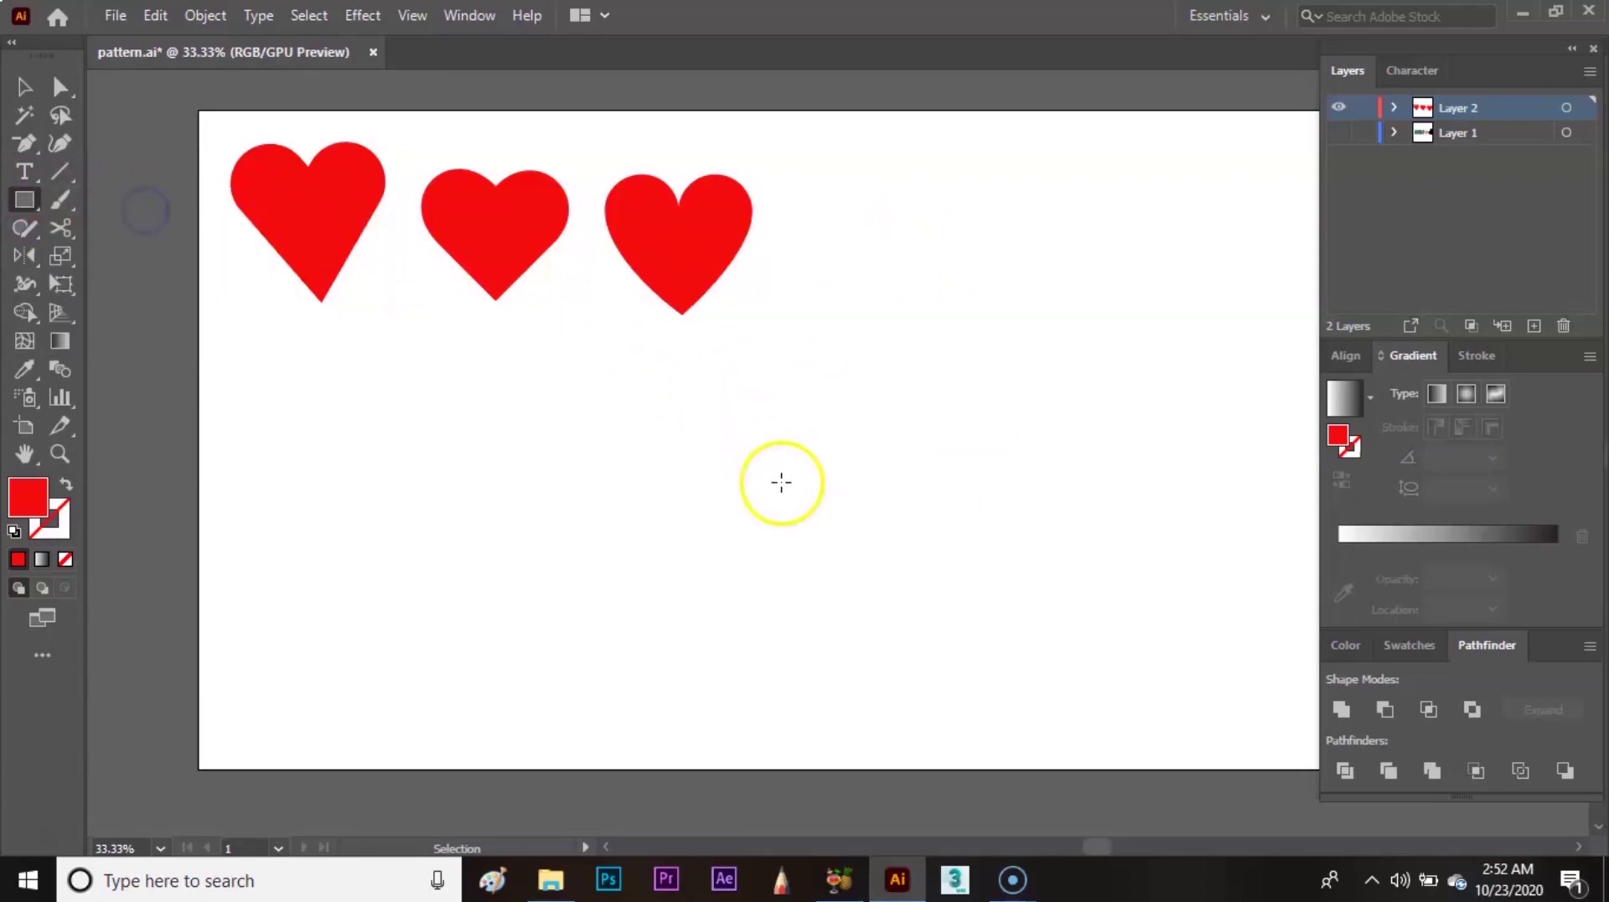
left_click_drag(638, 428, 837, 652)
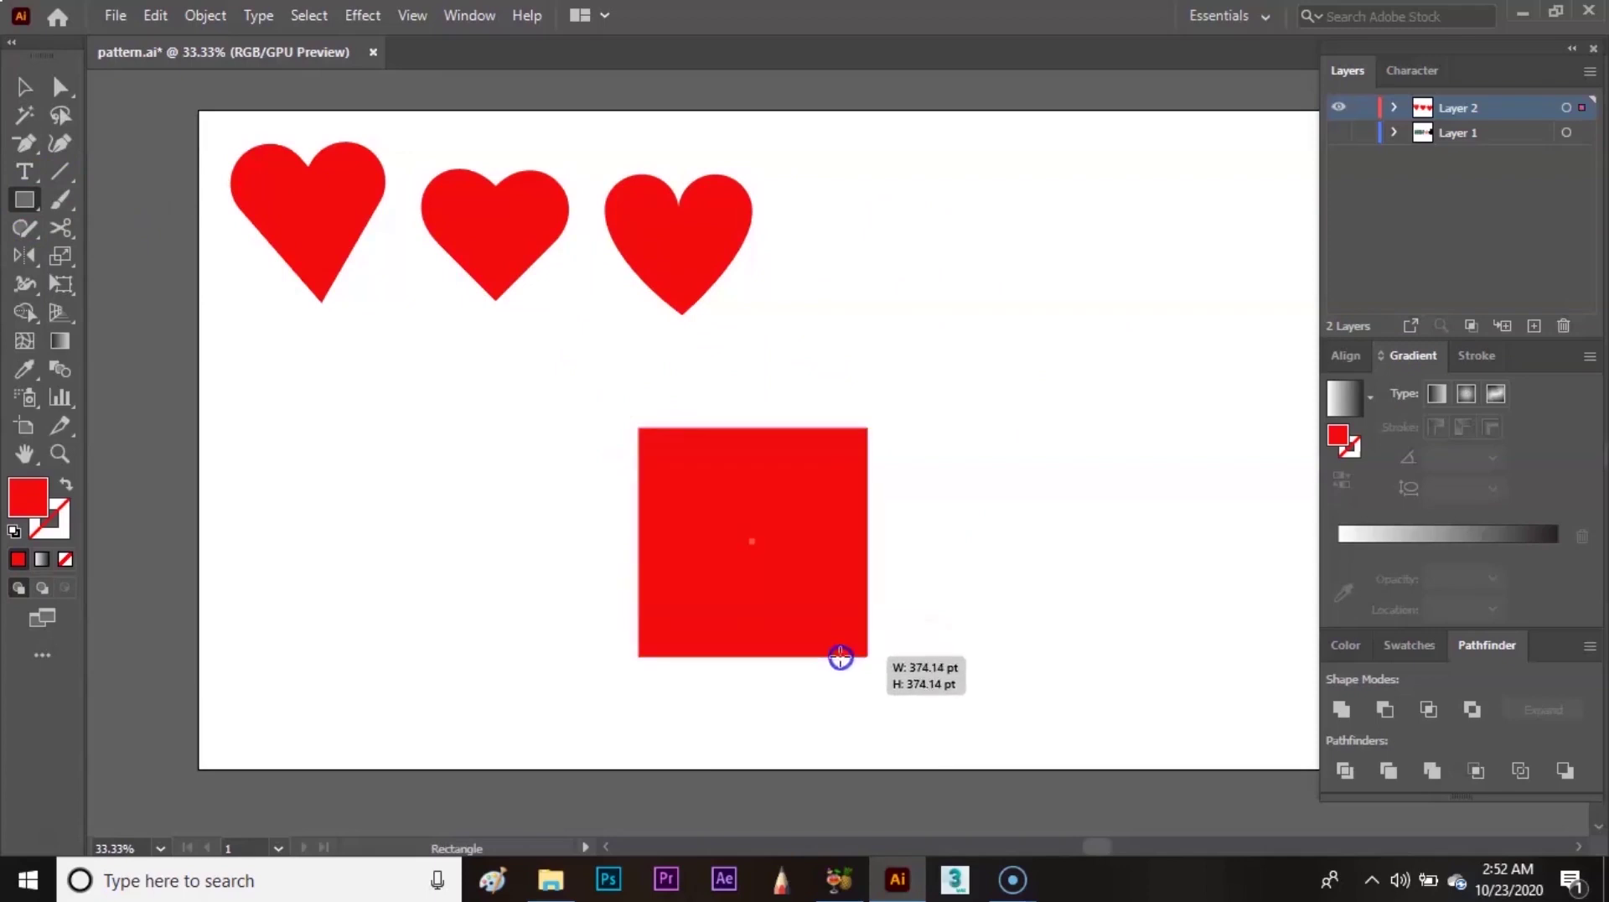
key("v")
left_click_drag(808, 596, 1058, 563)
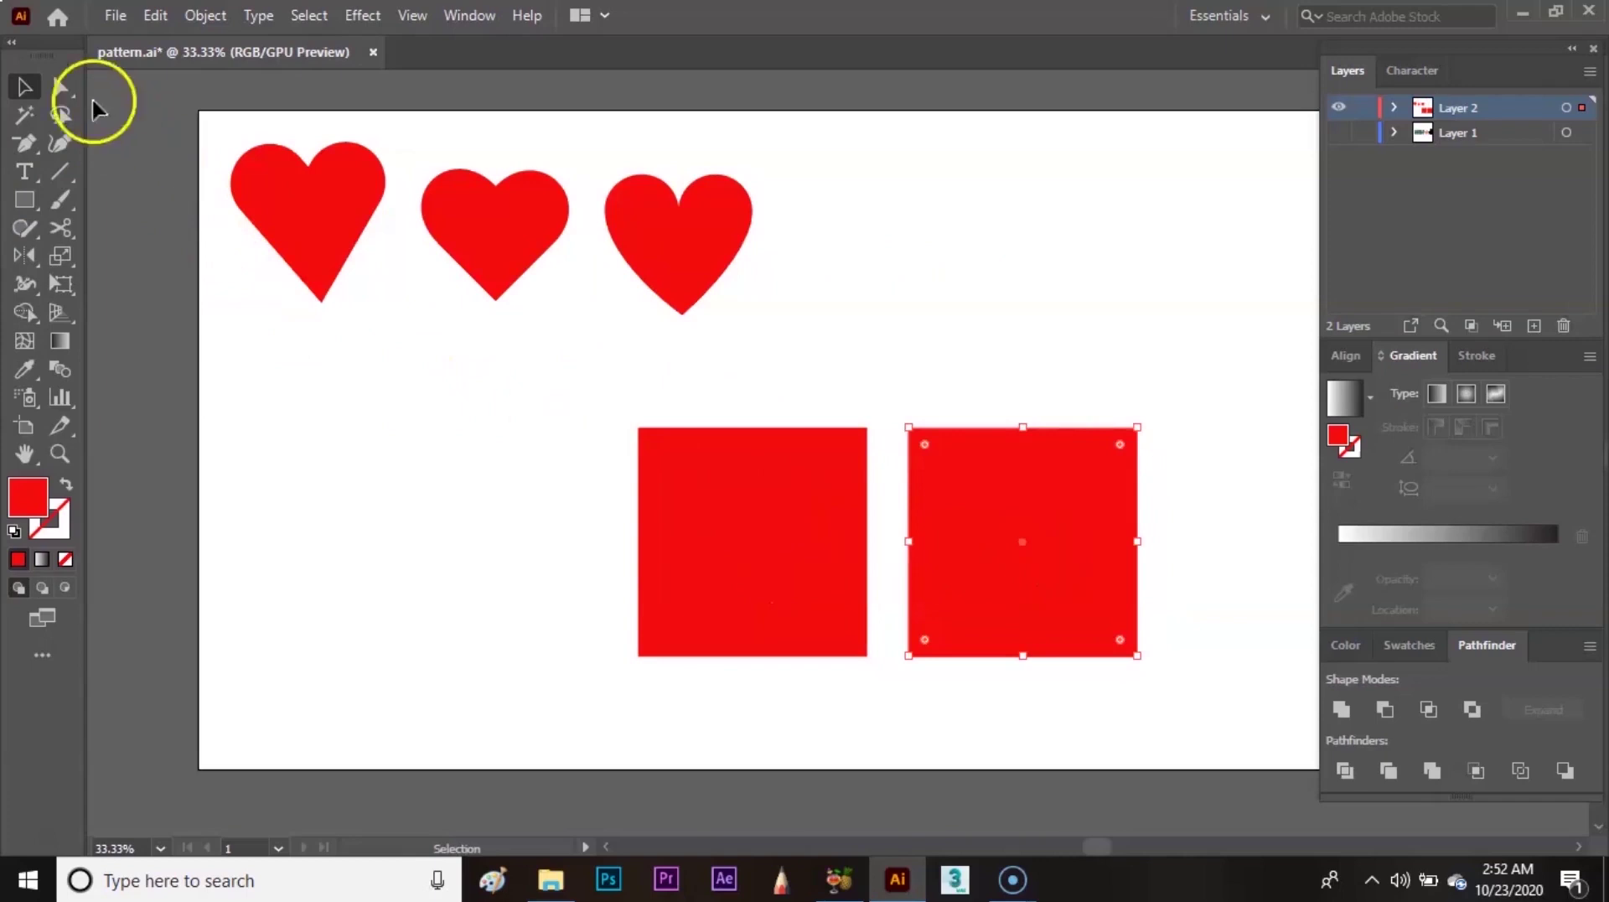
- Round the copied square's corners fully into a circle and move it so it overlaps the original square's right side
left_click(62, 87)
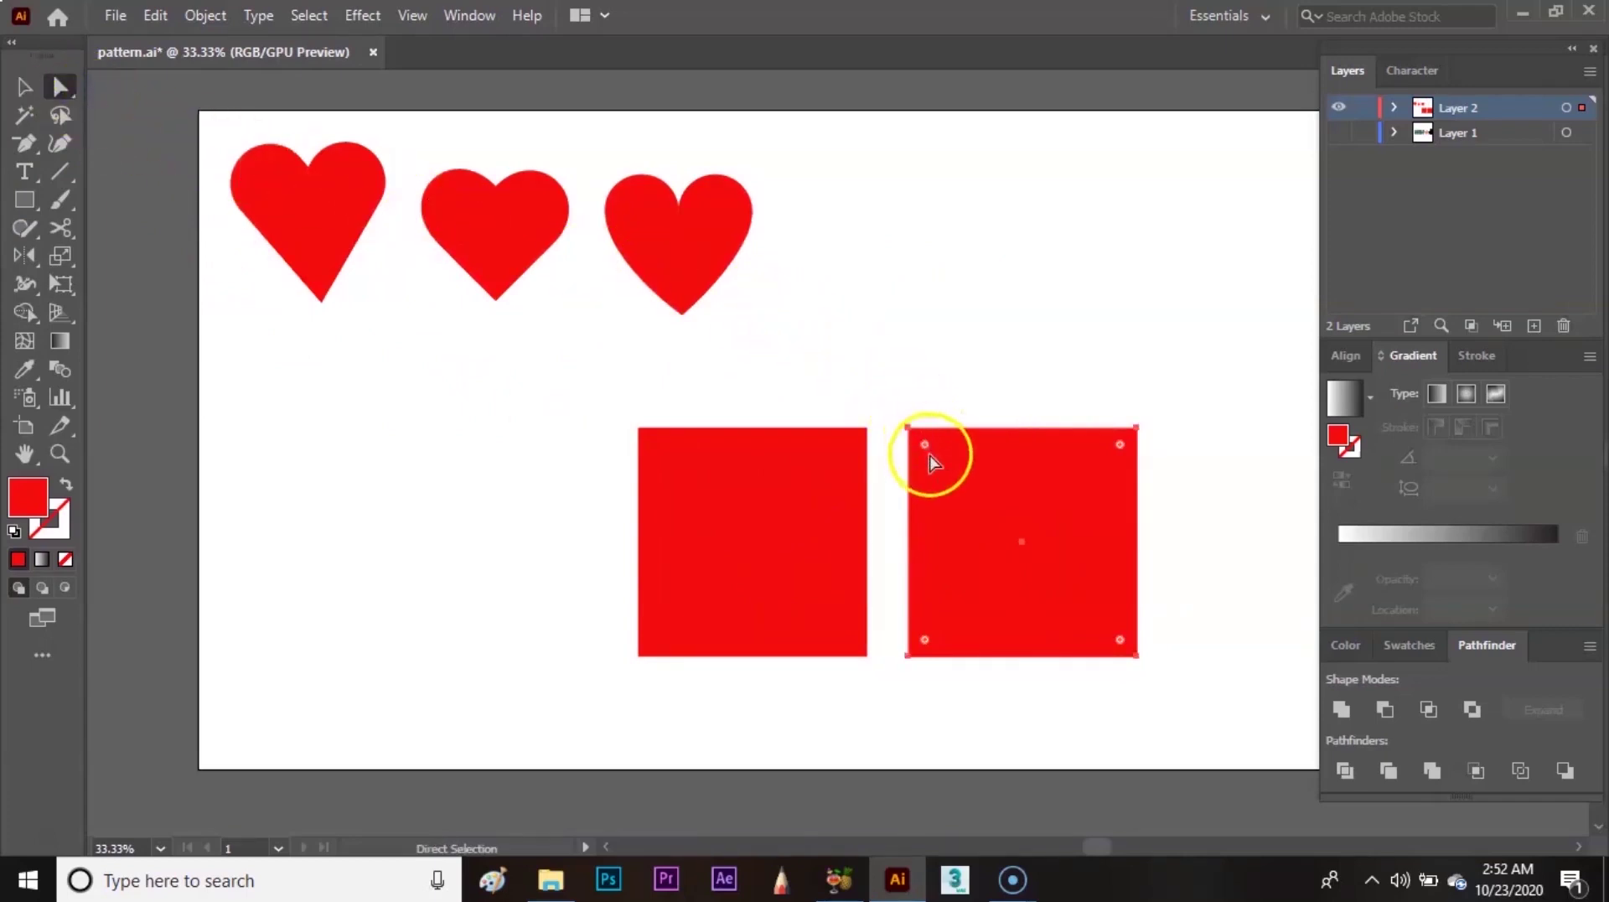
left_click_drag(925, 447, 1039, 616)
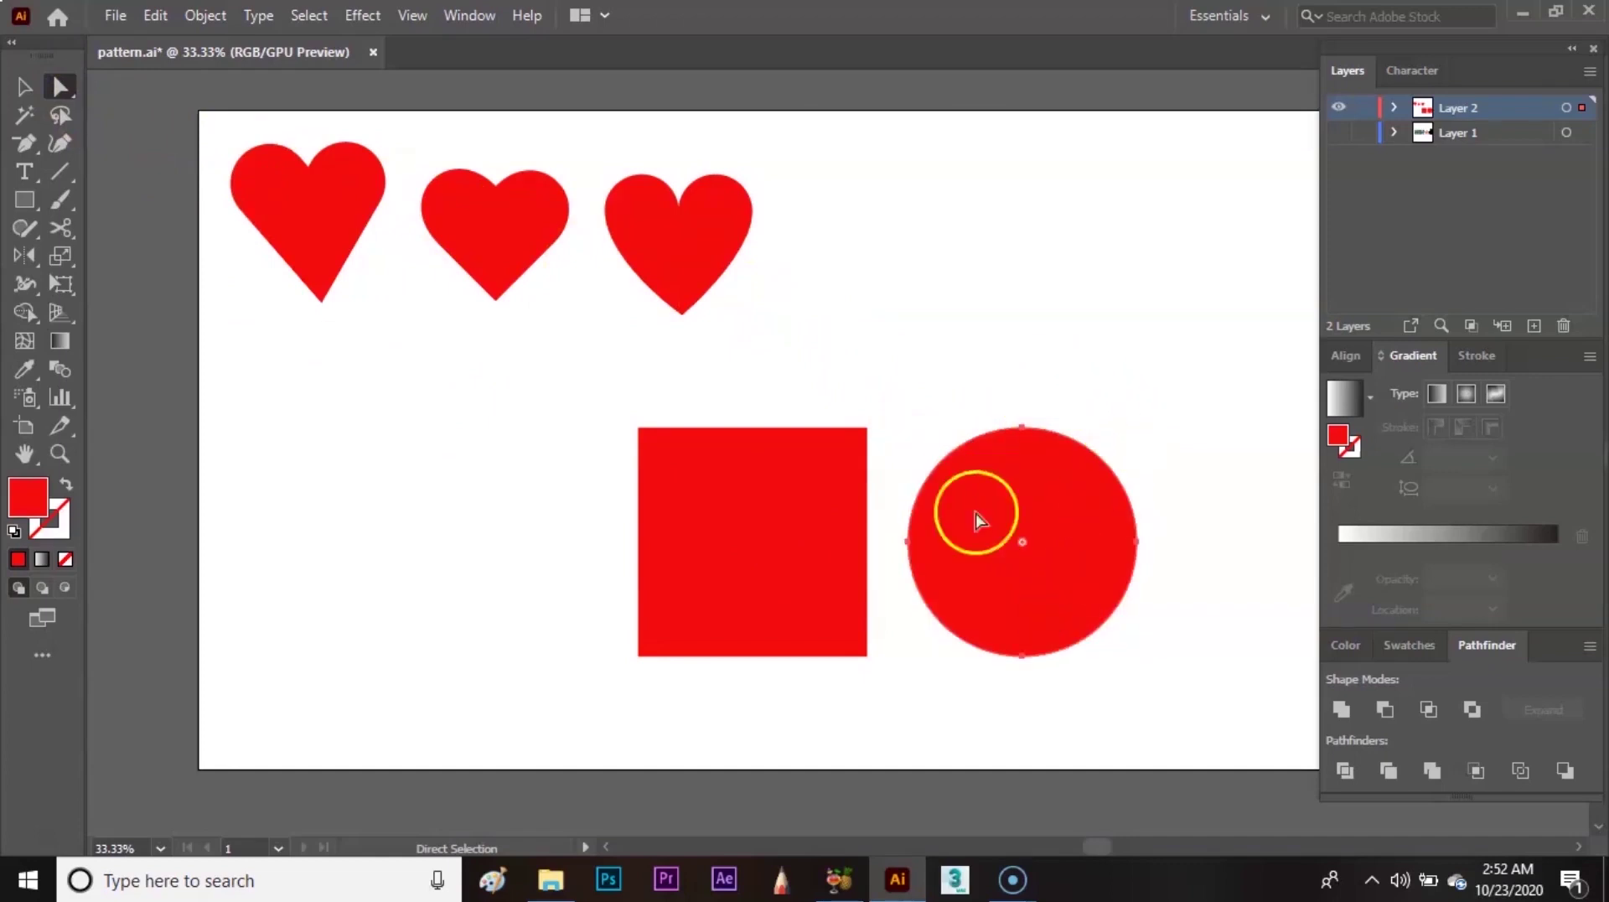
key("v")
left_click_drag(1108, 530, 962, 533)
left_click(1015, 370)
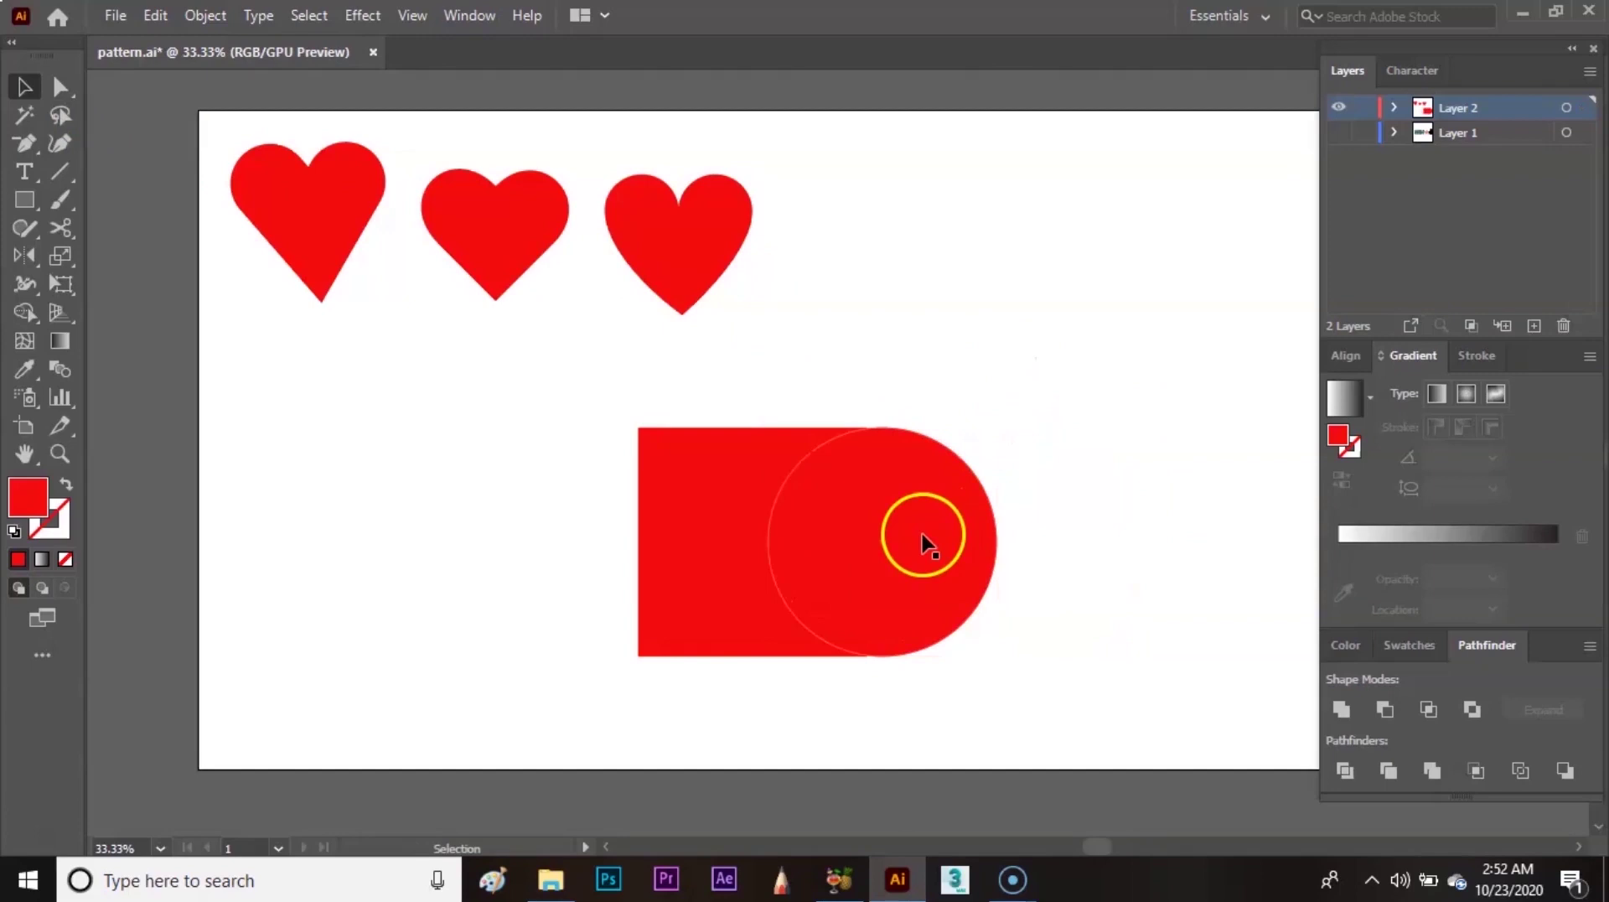
- Copy the circle onto the square's top edge and unite the square with both circles
left_click_drag(924, 543, 792, 423)
left_click(1004, 389)
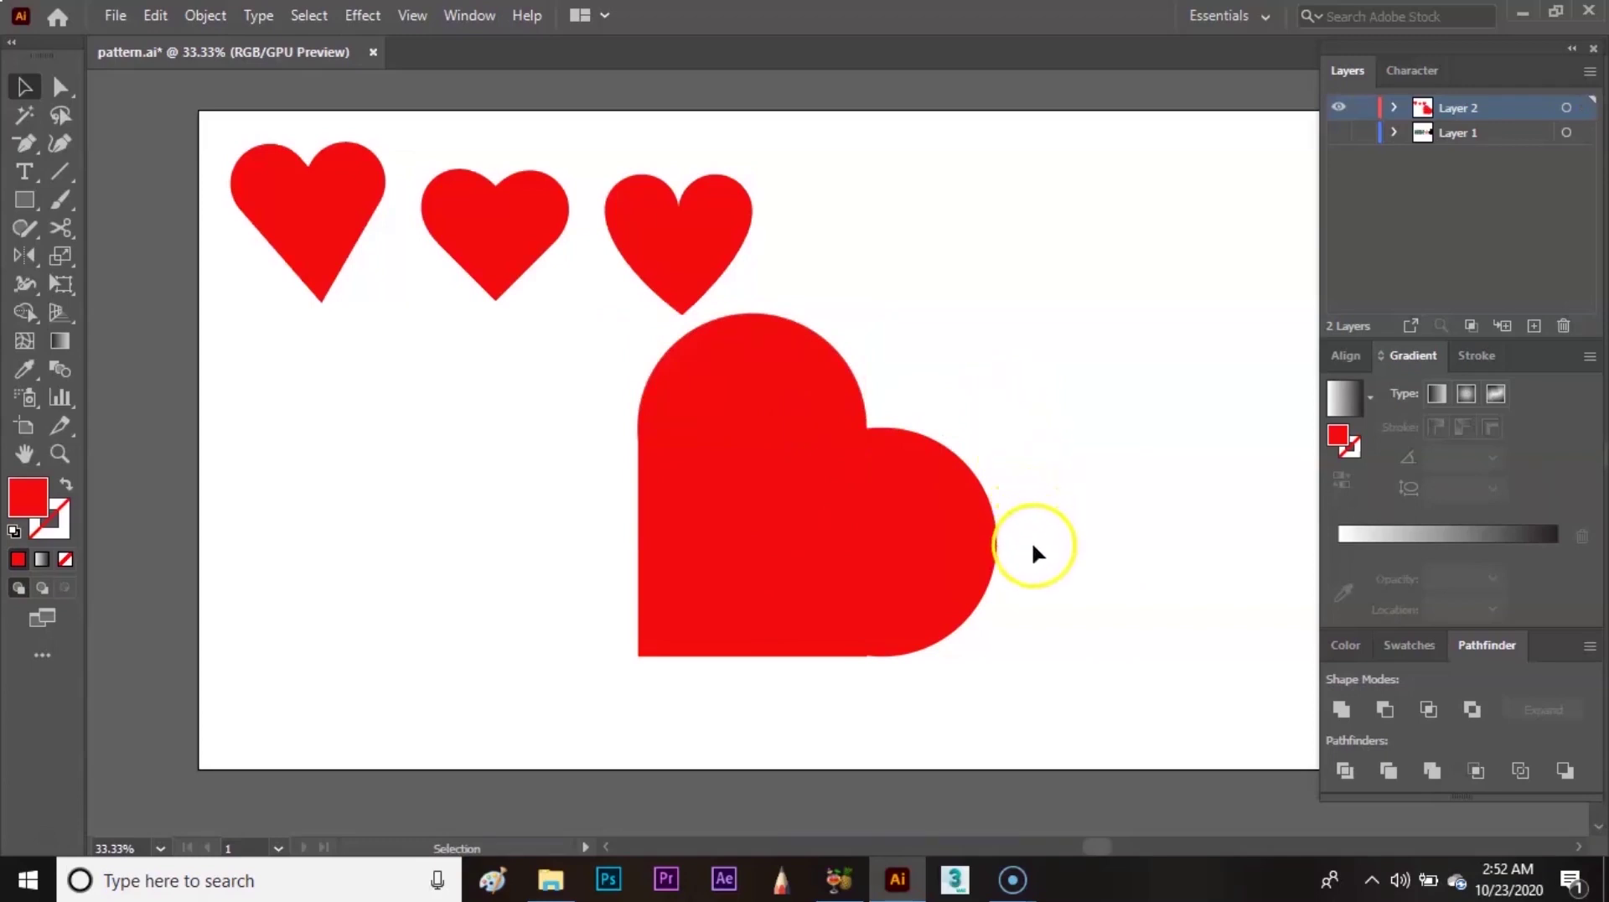
left_click_drag(1030, 575, 672, 387)
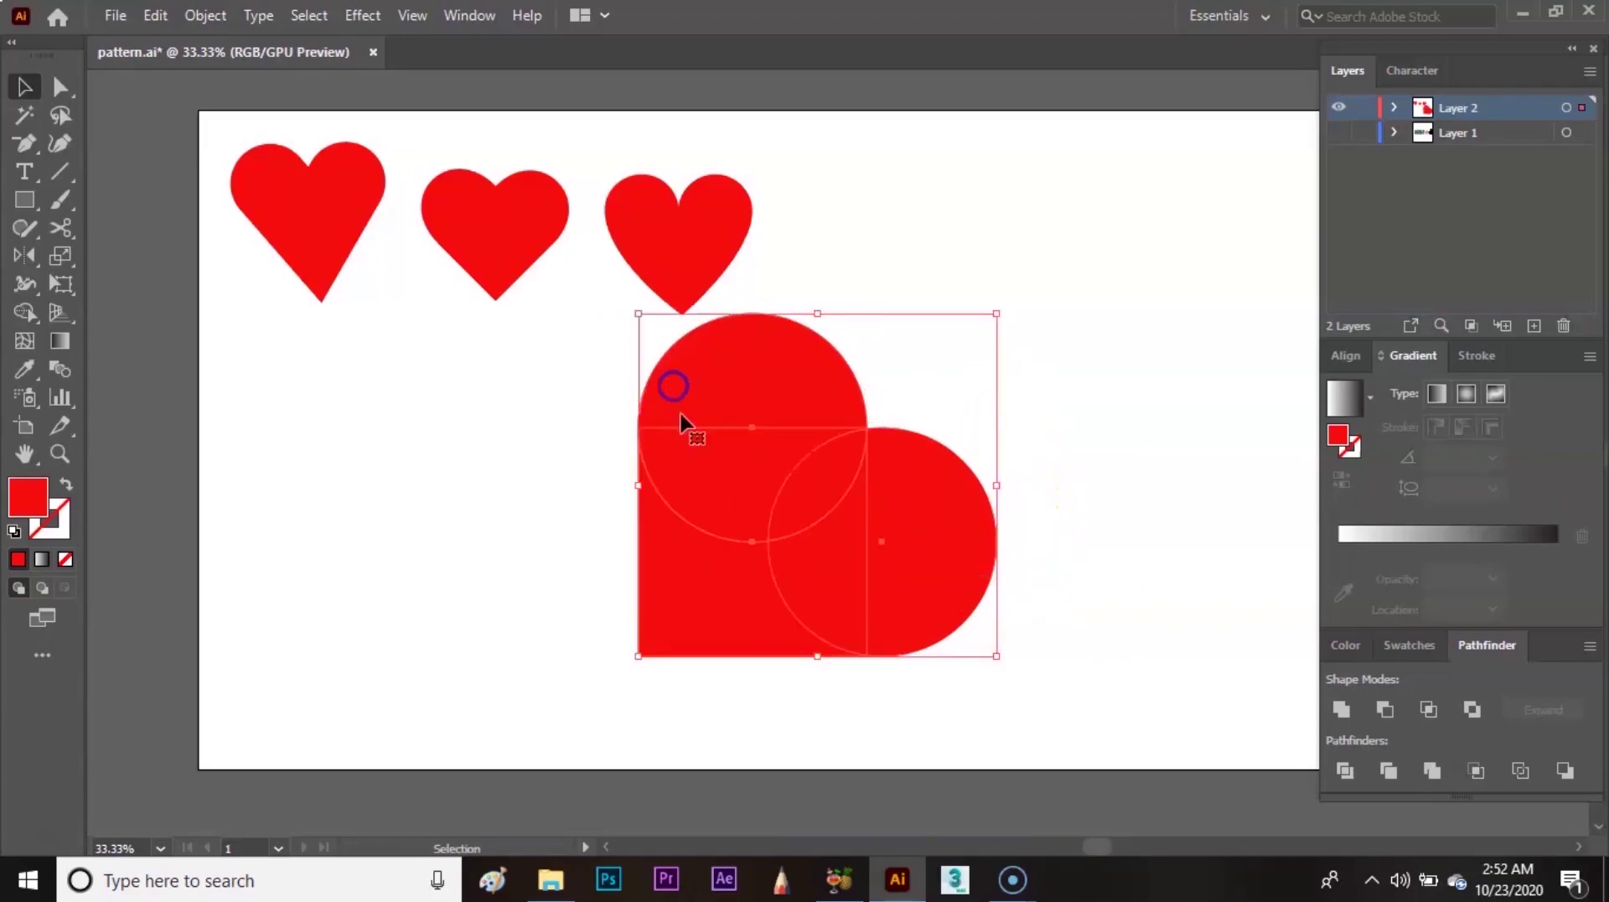
left_click(1342, 707)
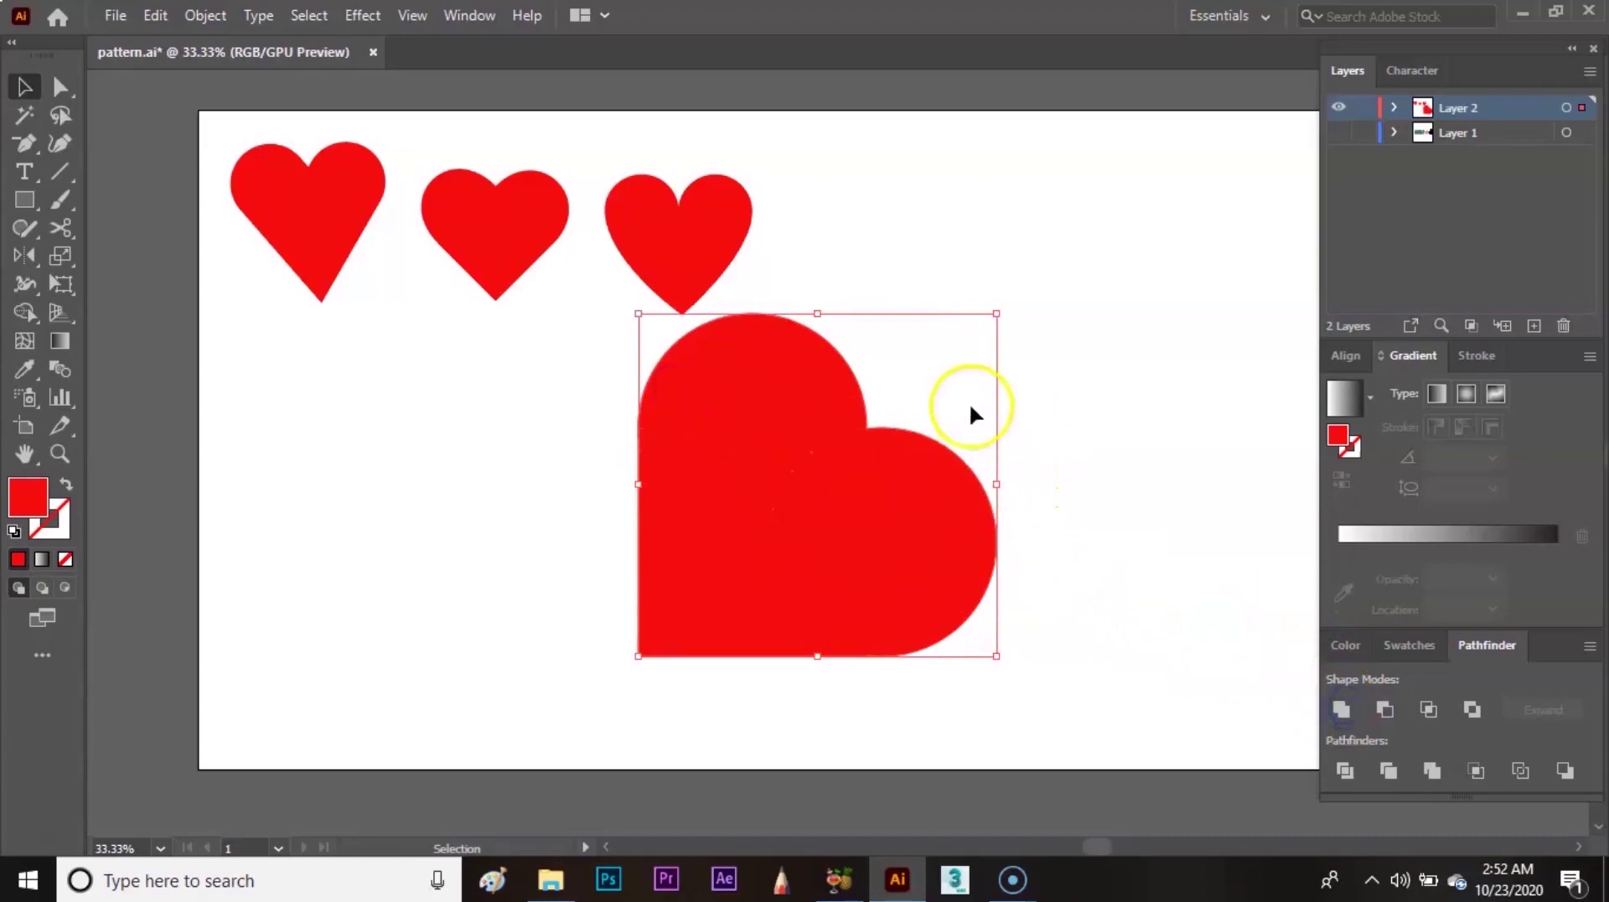
- Scale the new heart down, rotate it upright with its point facing down, and place it fourth in the row
left_click_drag(996, 317, 737, 448)
left_click(781, 388)
left_click_drag(675, 618, 838, 234)
left_click(1052, 377)
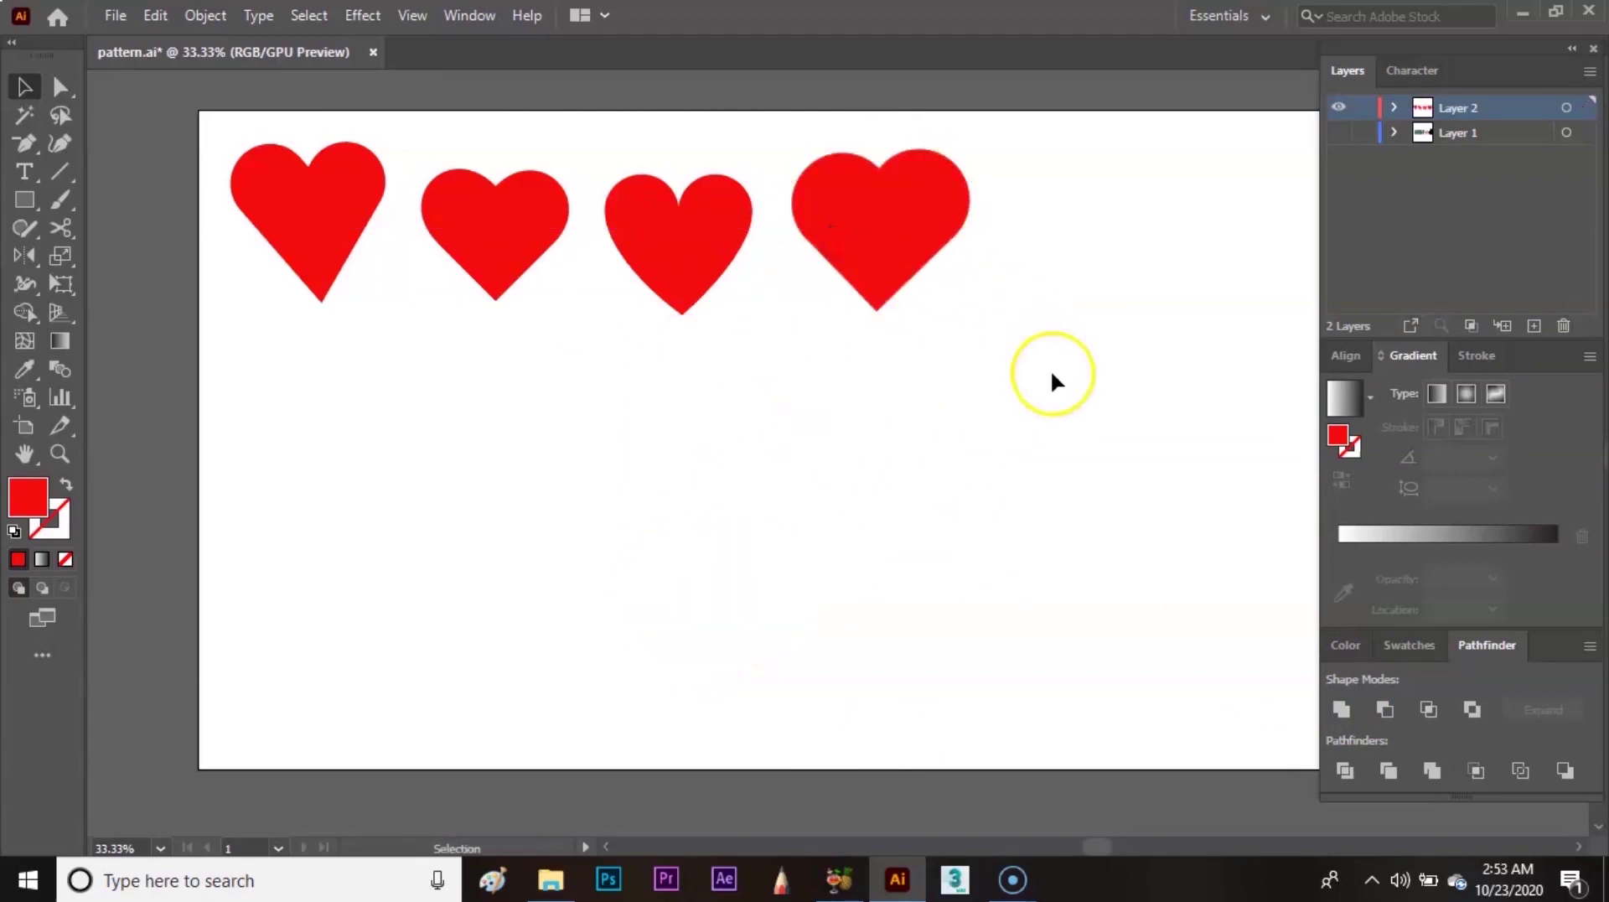